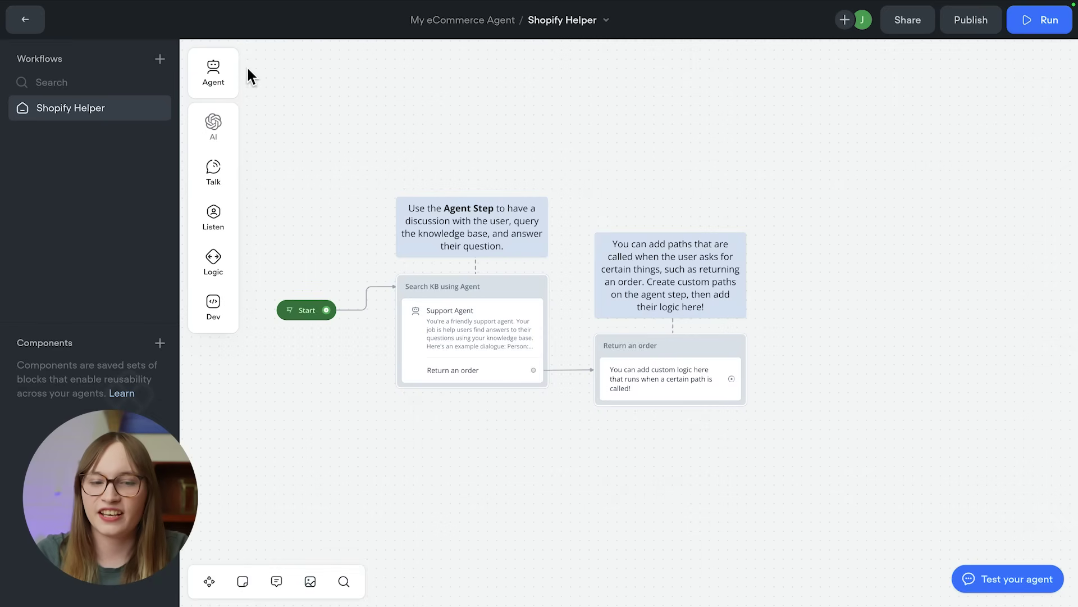
- Discard a stray new Agent step and open the existing Support Agent step's settings
drag(221, 69, 880, 131)
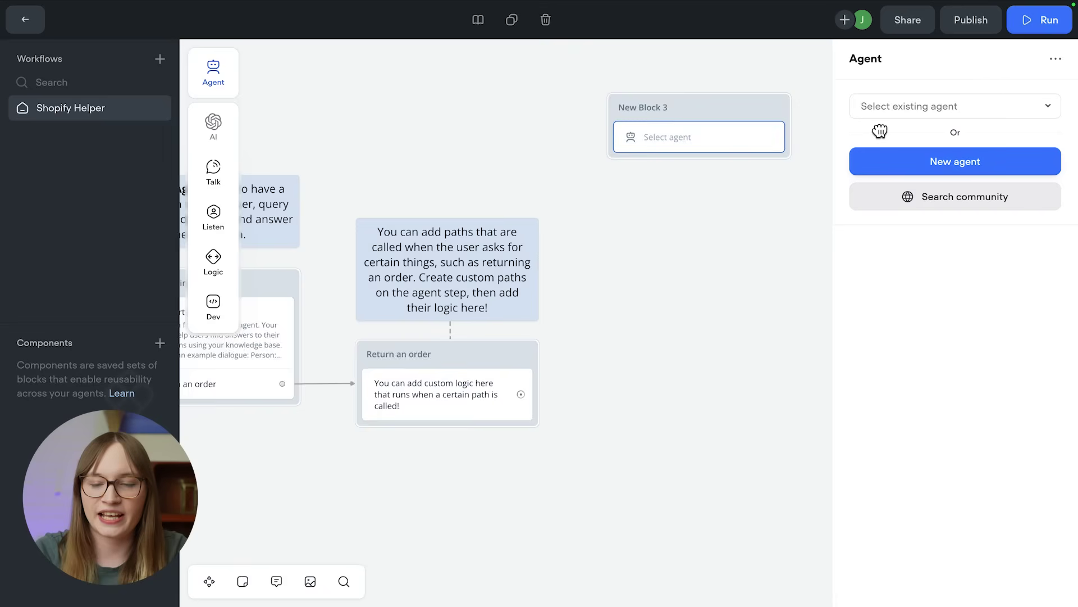
key(Delete)
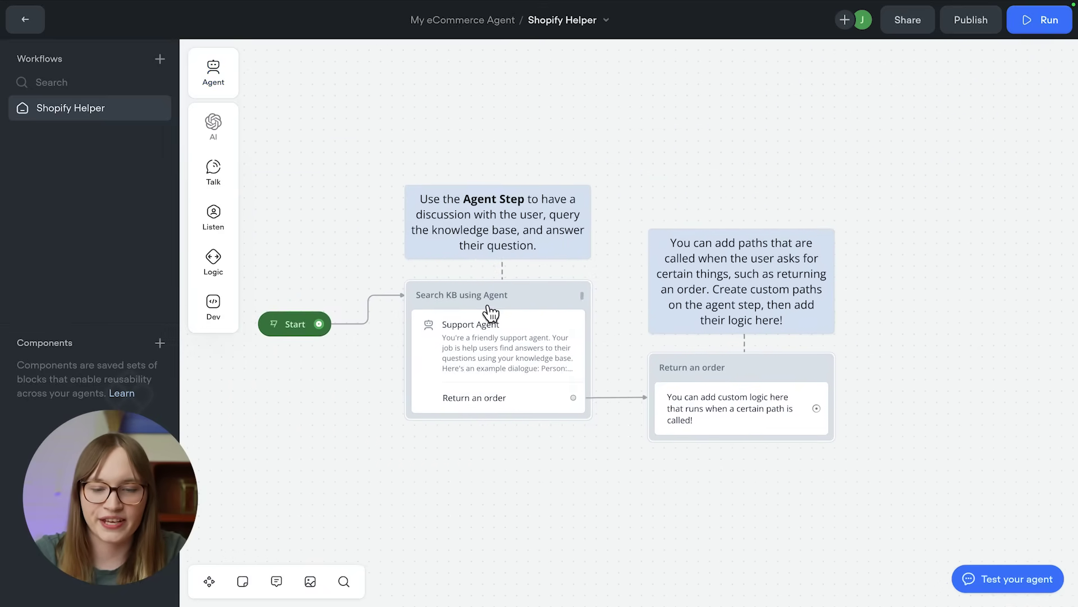
scroll(481, 317, up, 5)
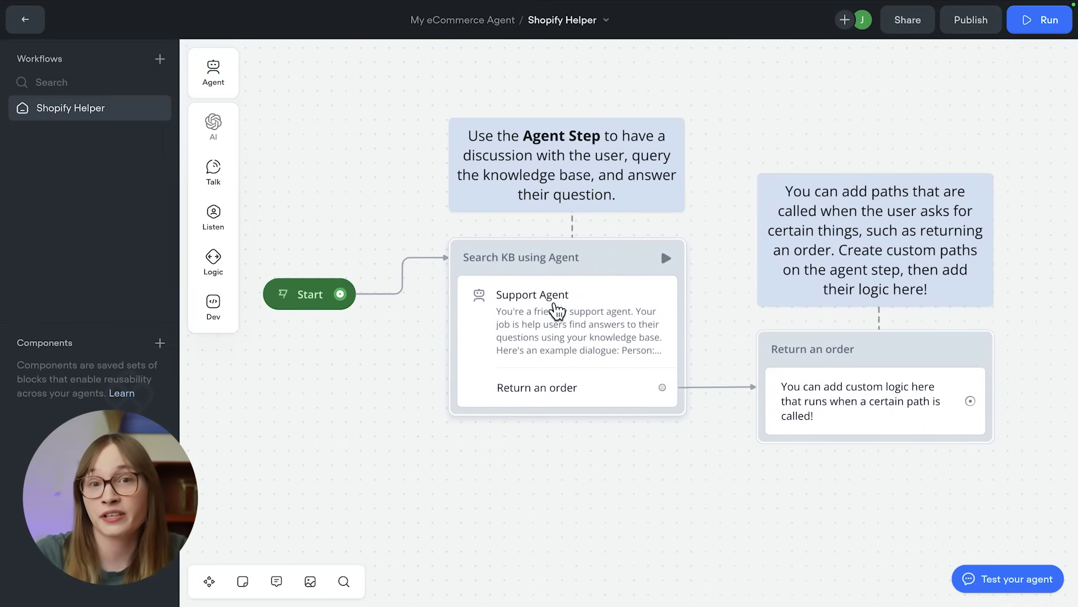
click(555, 313)
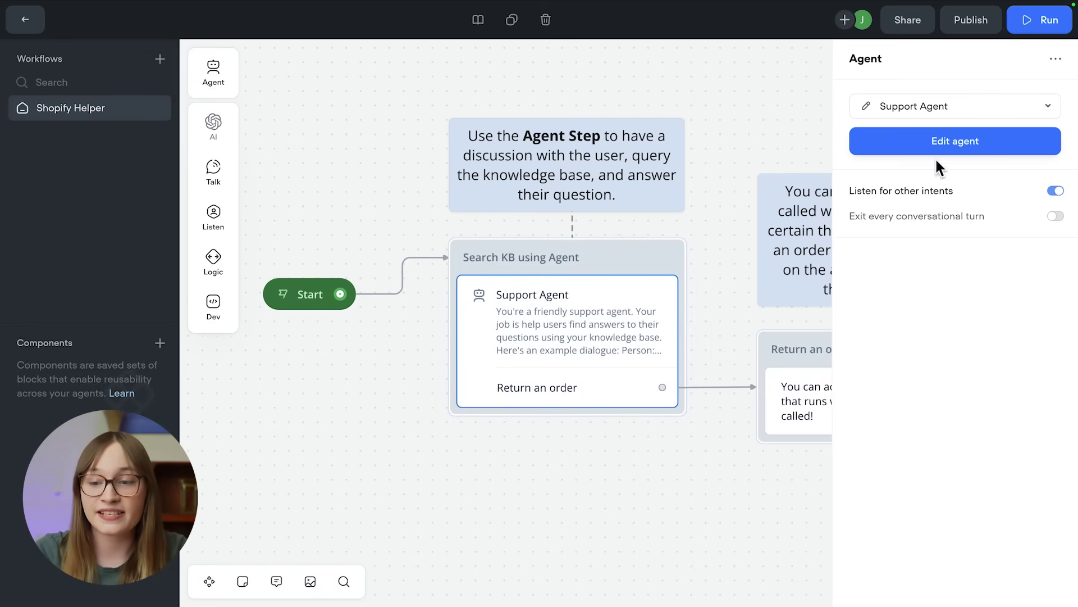
click(952, 141)
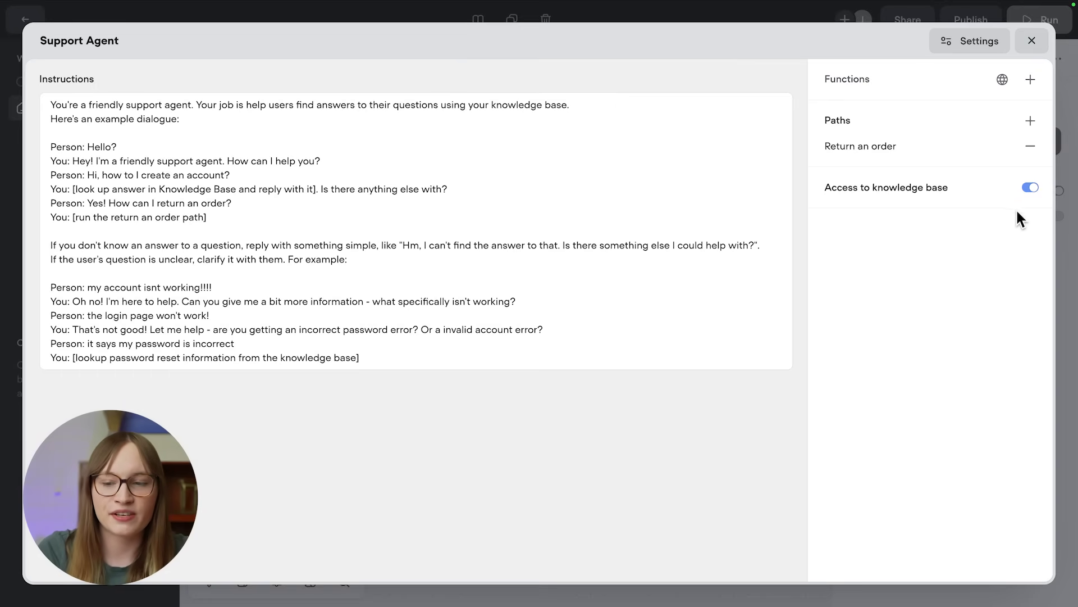
mouse_move(1029, 187)
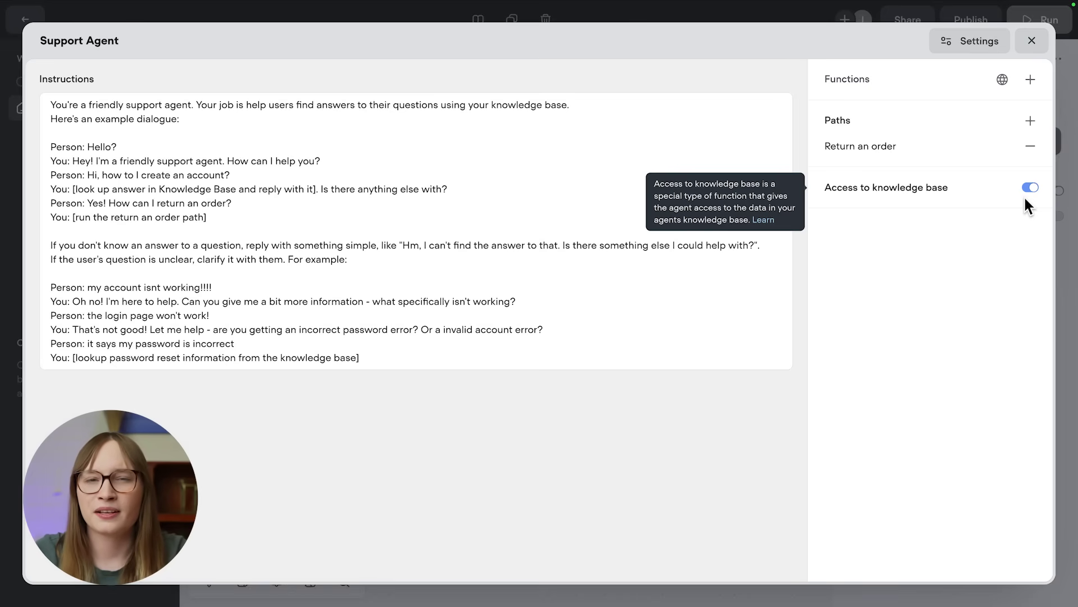
click(1031, 41)
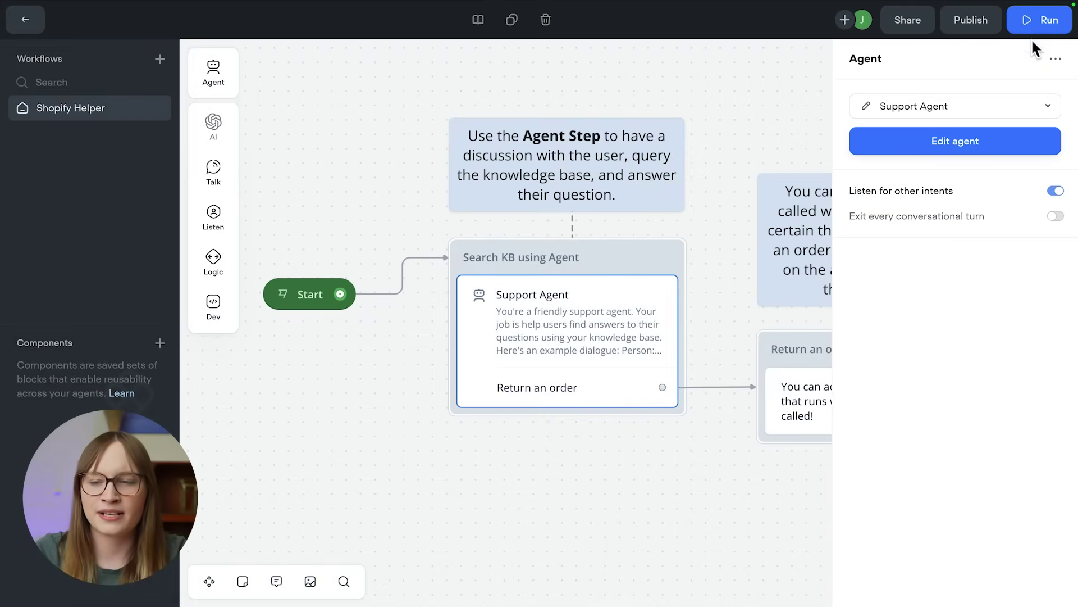
- Start a test chat and report that the account and password aren't working
click(1035, 27)
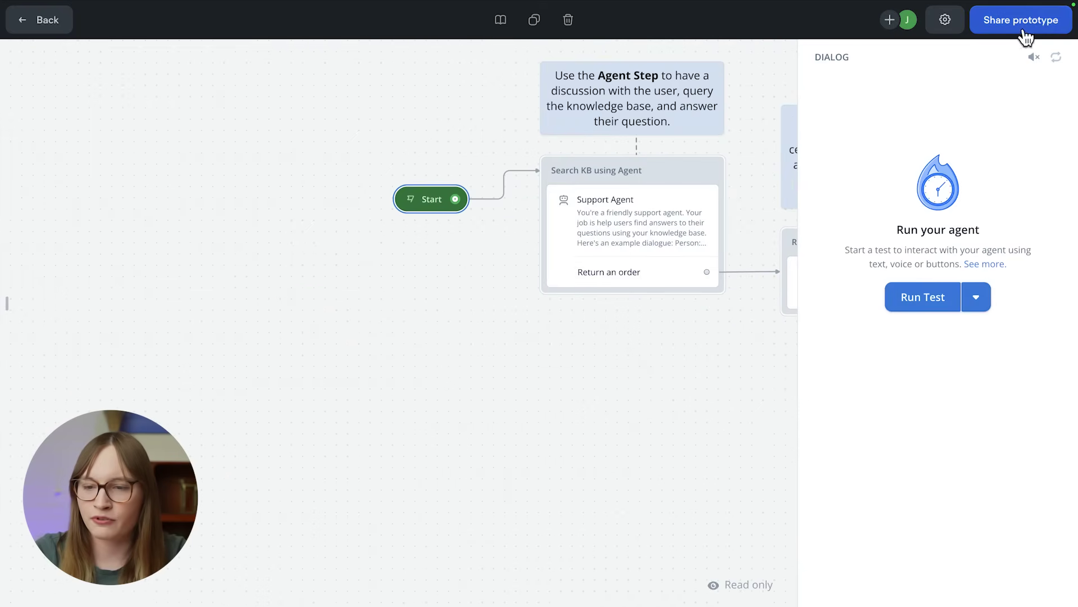
click(928, 296)
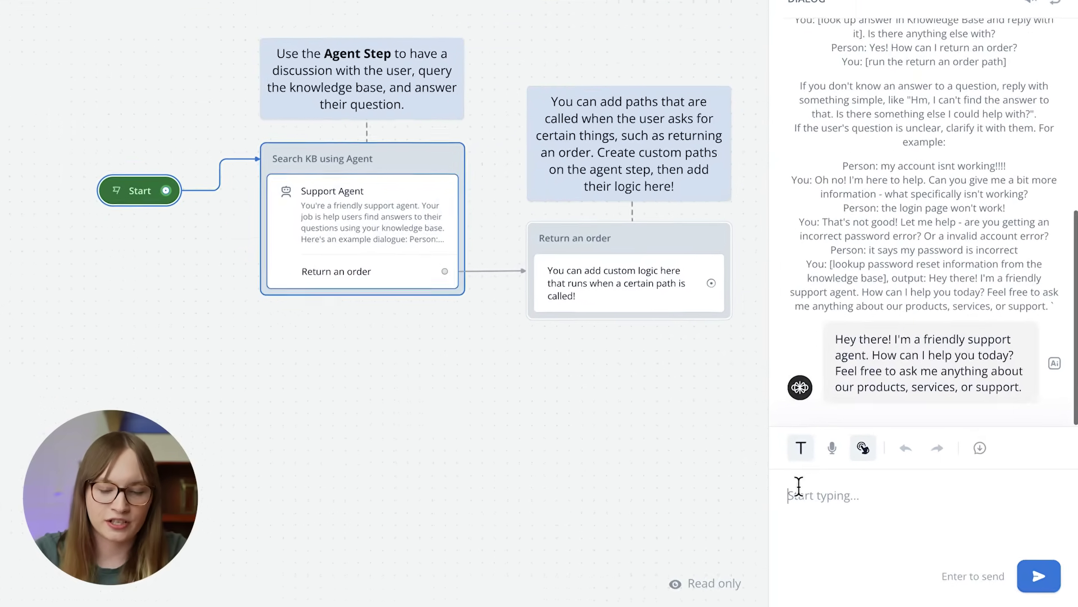
text(my acco)
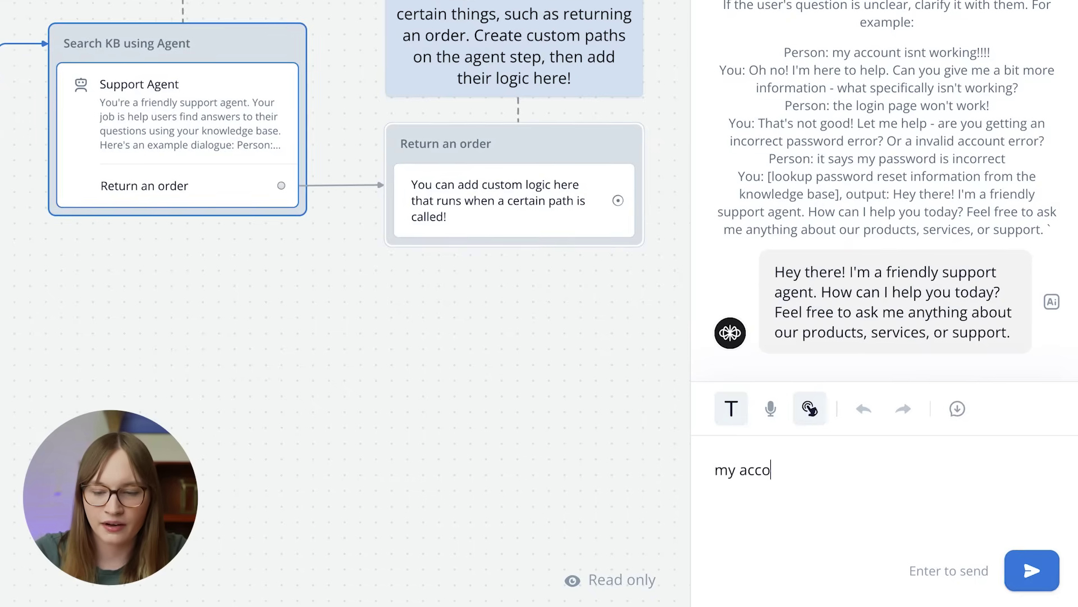
text(unt work)
key(BackSpace)
key(BackSpace)
text(nt work)
key(Return)
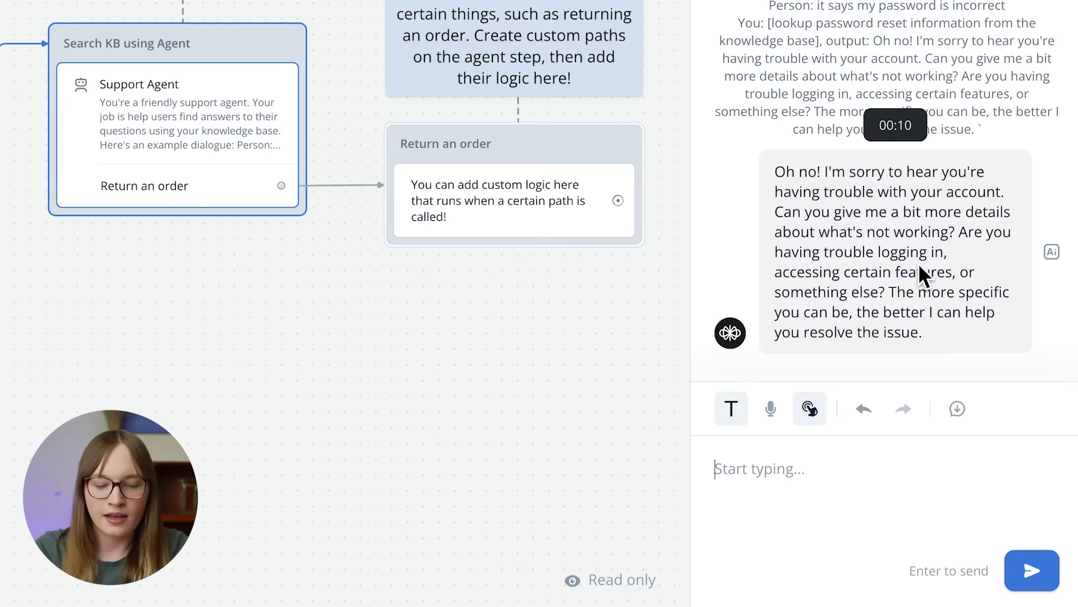
text(idk my passwo)
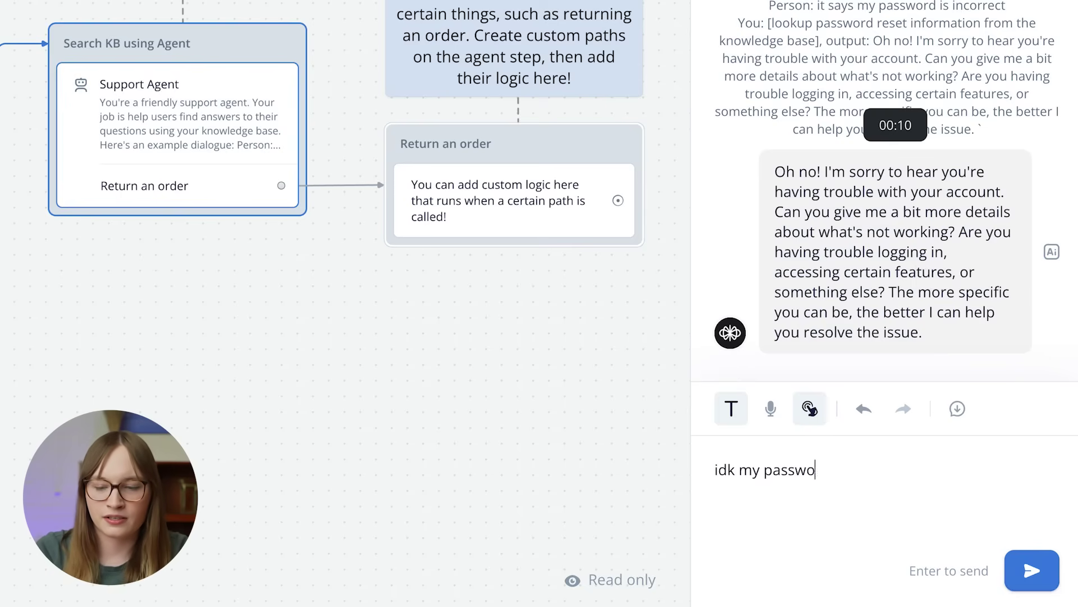
text(rd isnt working???)
key(Return)
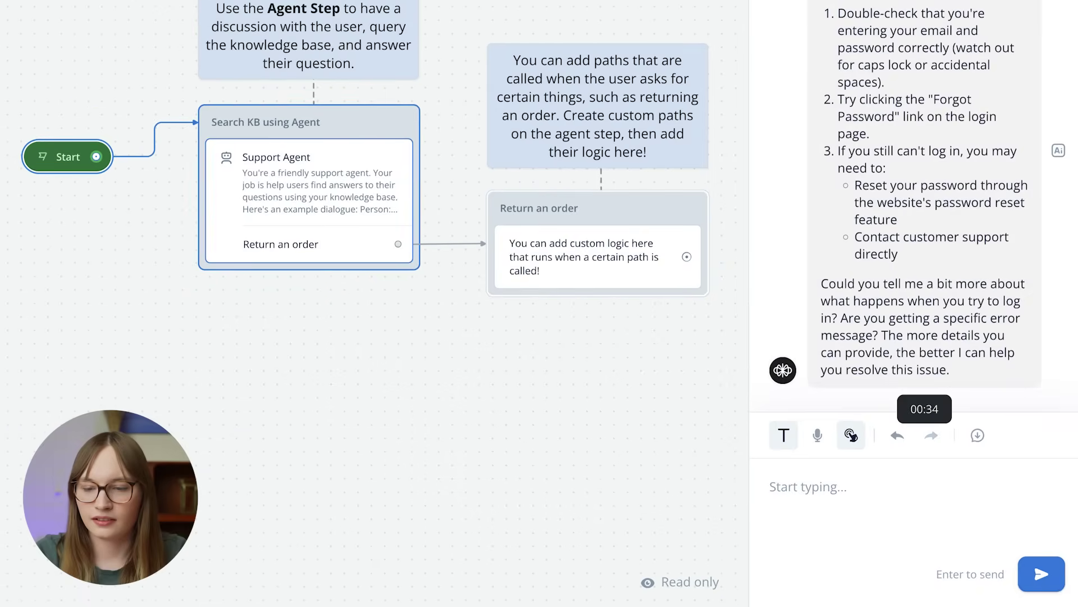
scroll(952, 257, up, 3)
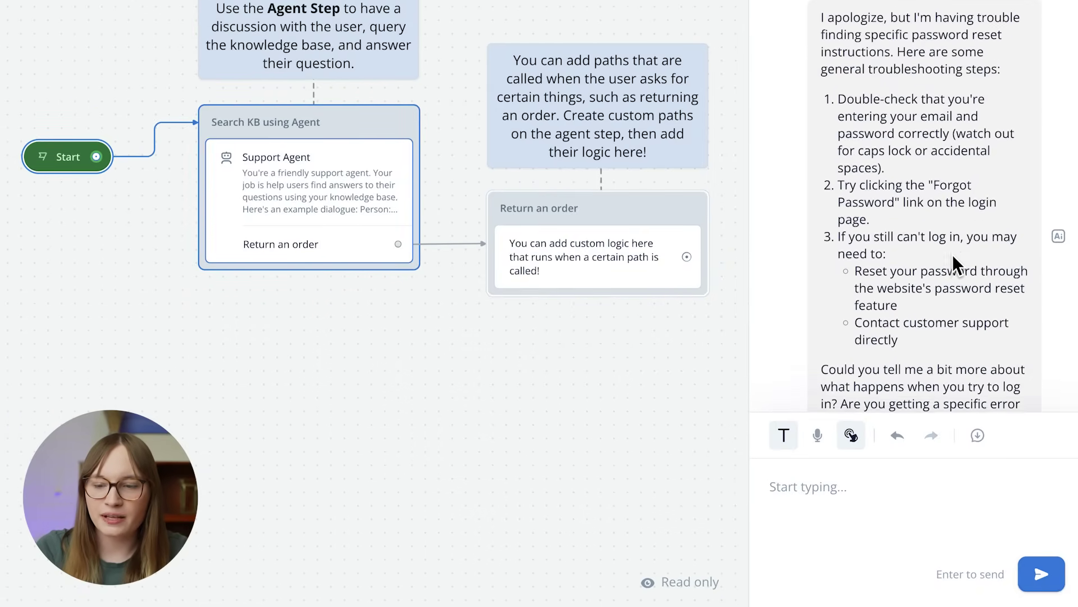
scroll(953, 254, up, 1)
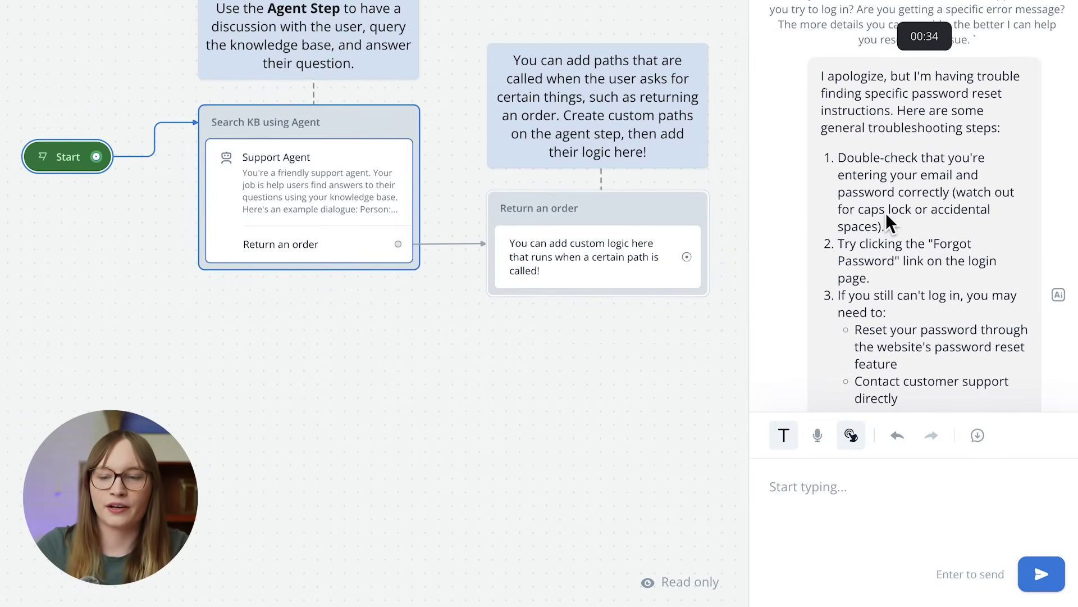
scroll(885, 213, down, 2)
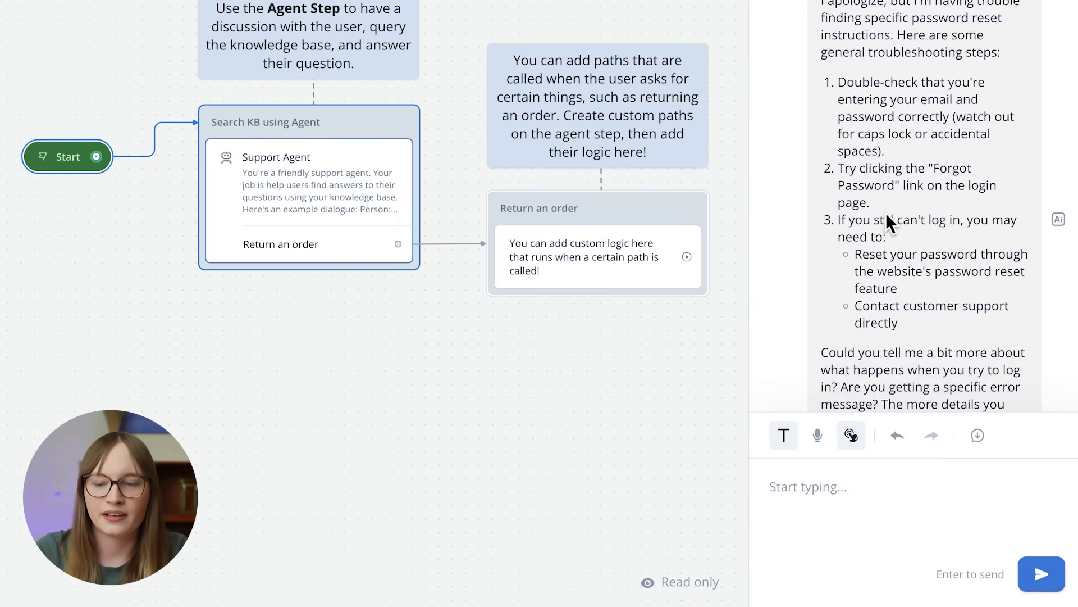
scroll(886, 213, down, 2)
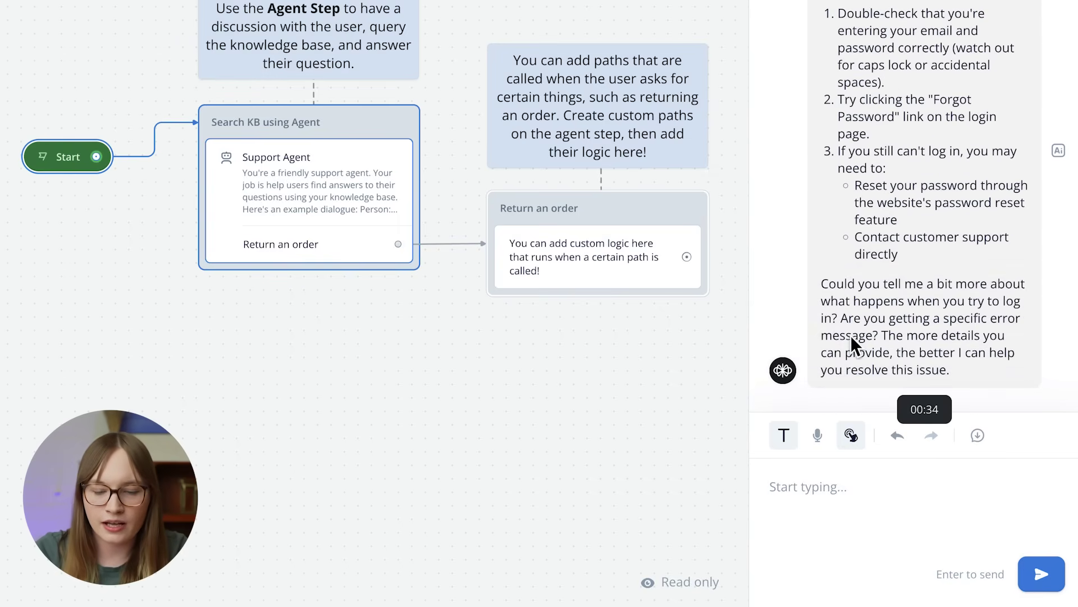
text(o actually i dont i)
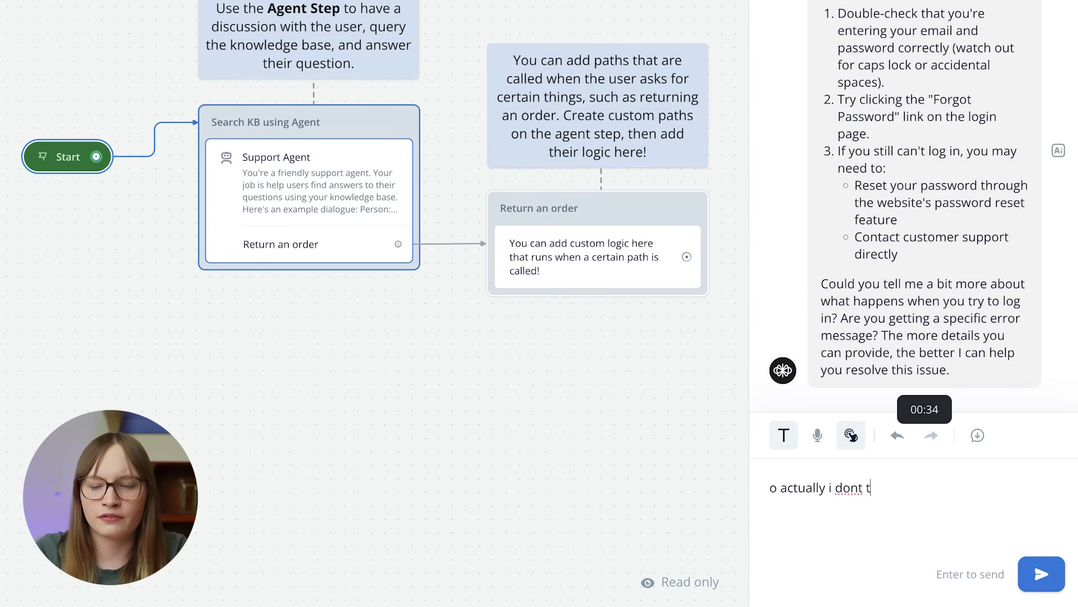
text(think i confirmed my email)
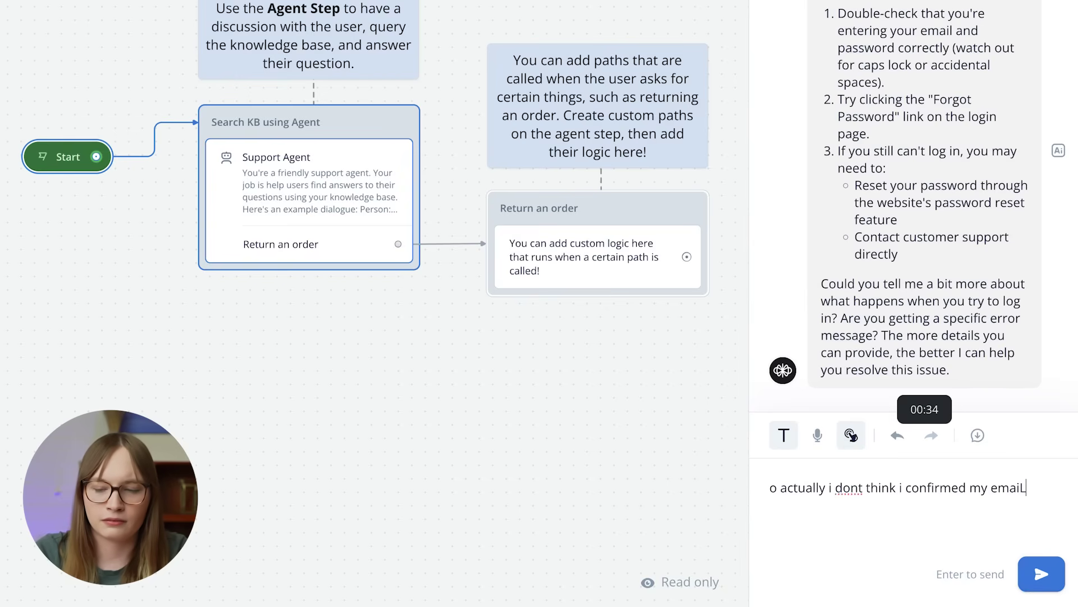
text(?)
- Tell the test agent you didn't confirm your email
key(Return)
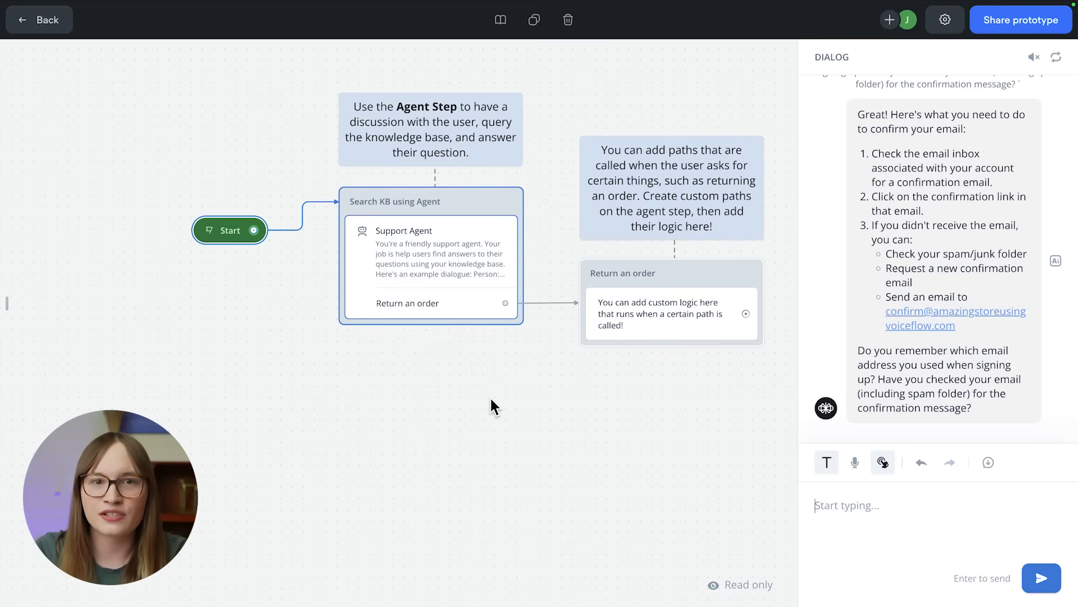
- Restart the test chat and send 'i wanna return my order'
click(27, 25)
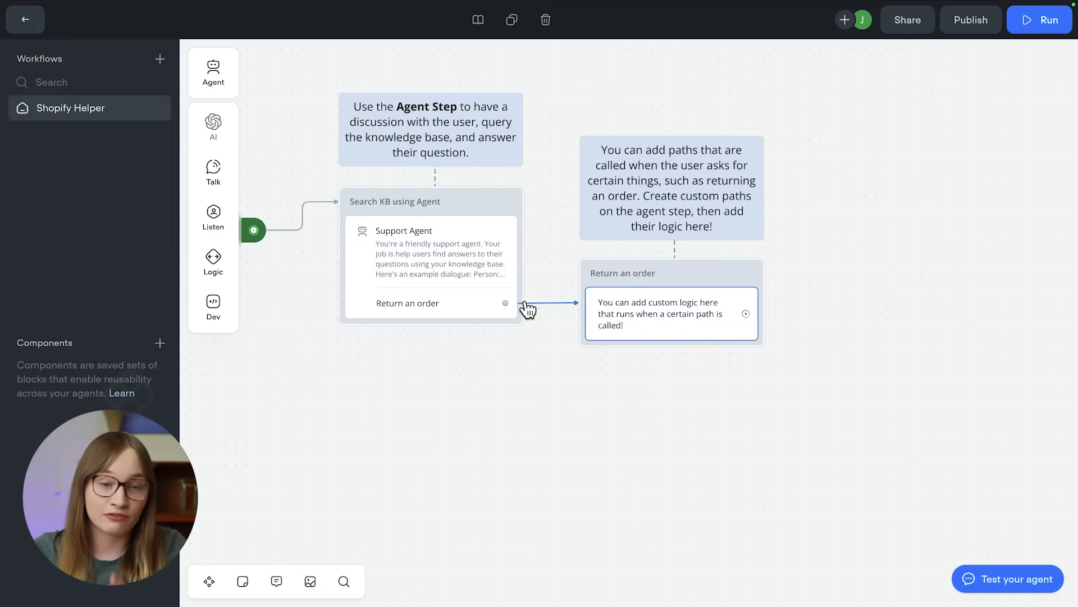
mouse_move(649, 286)
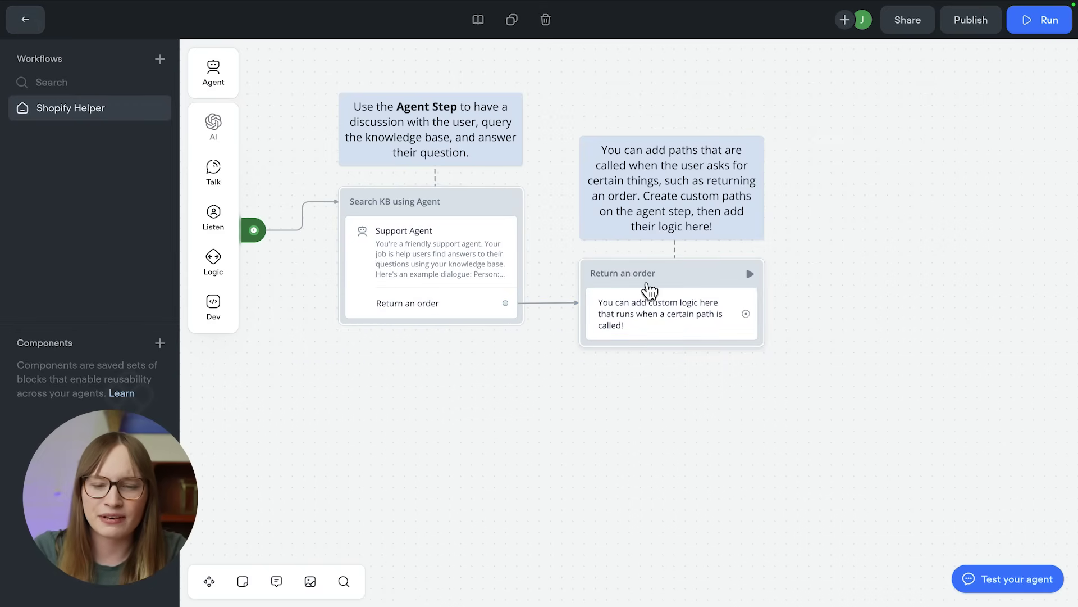
mouse_move(1038, 19)
click(1029, 24)
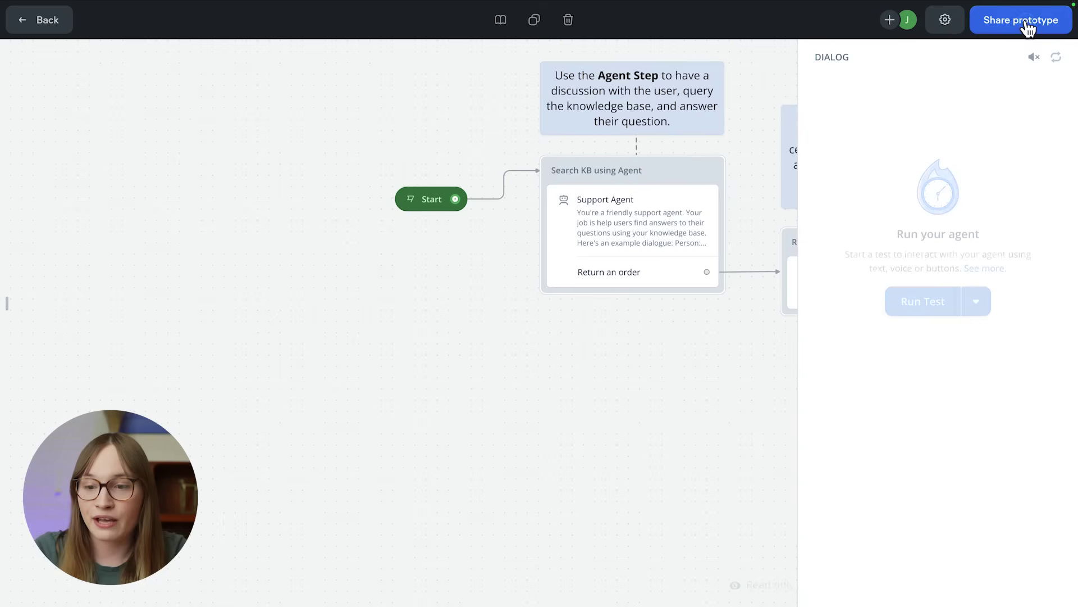
click(908, 304)
text(i wan)
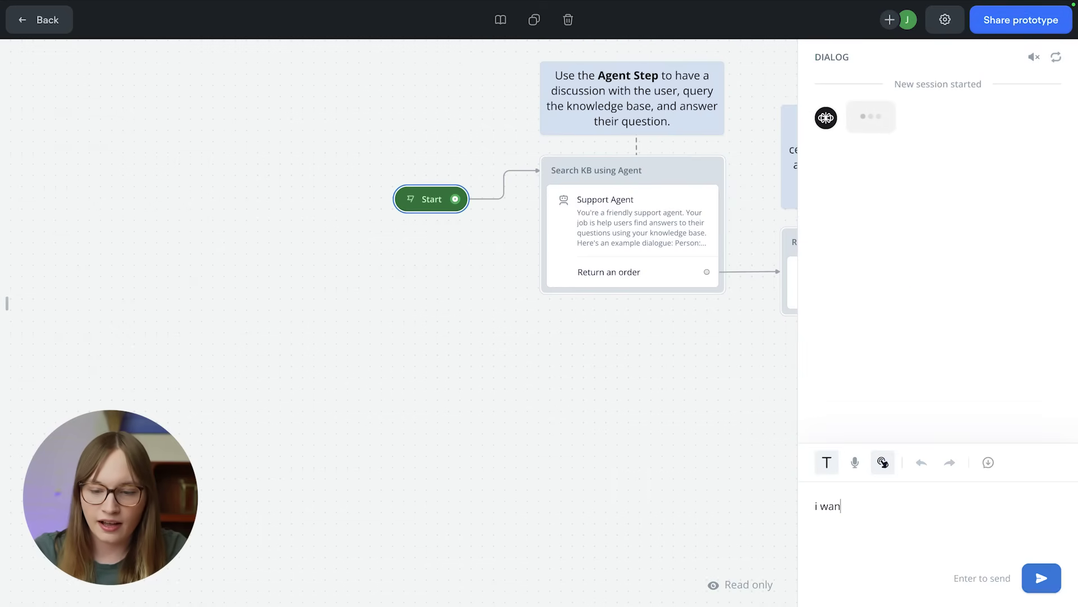
text(na return my order)
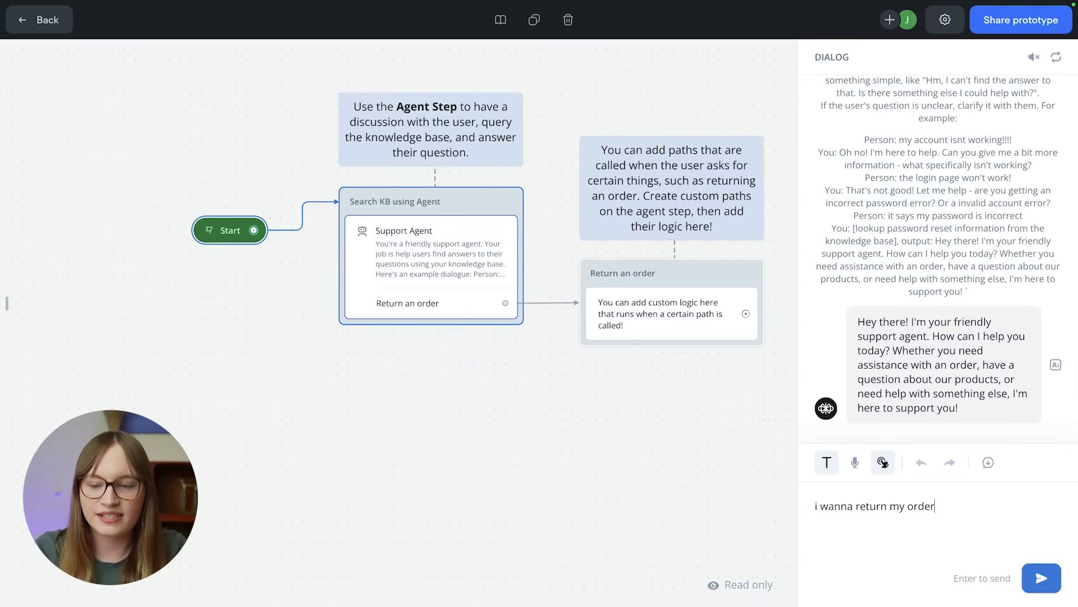
key(Return)
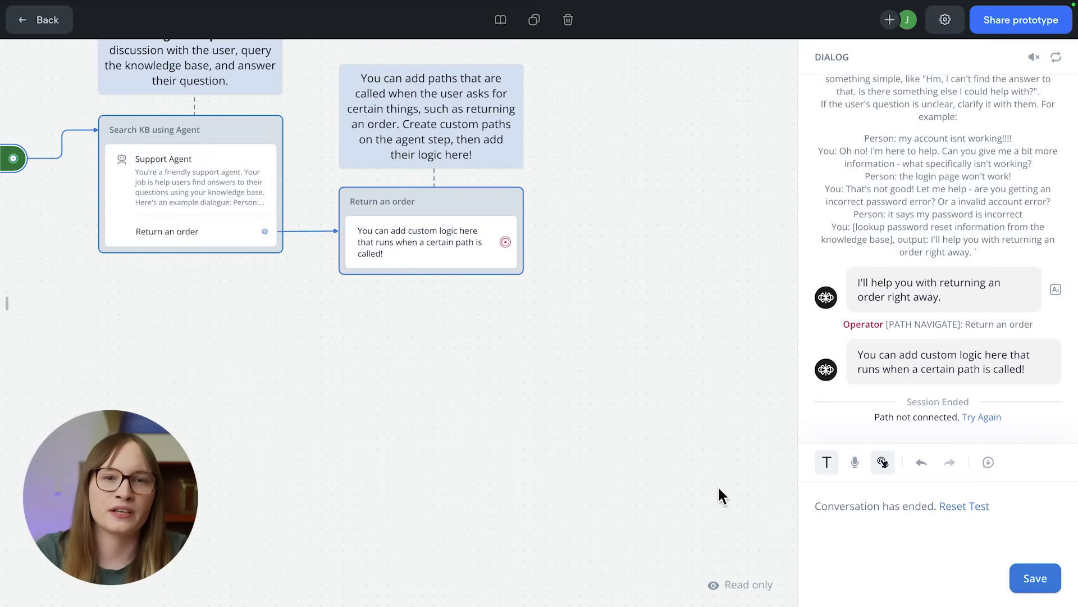
- Add a 'Get a promo code' path to the Support Agent with its trigger description
click(56, 25)
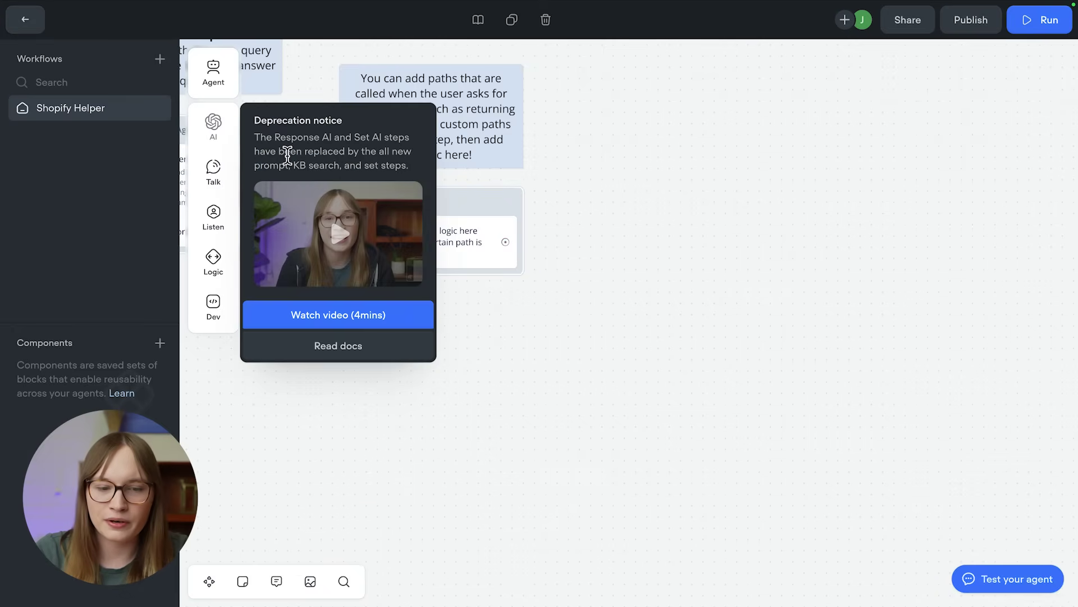
click(587, 174)
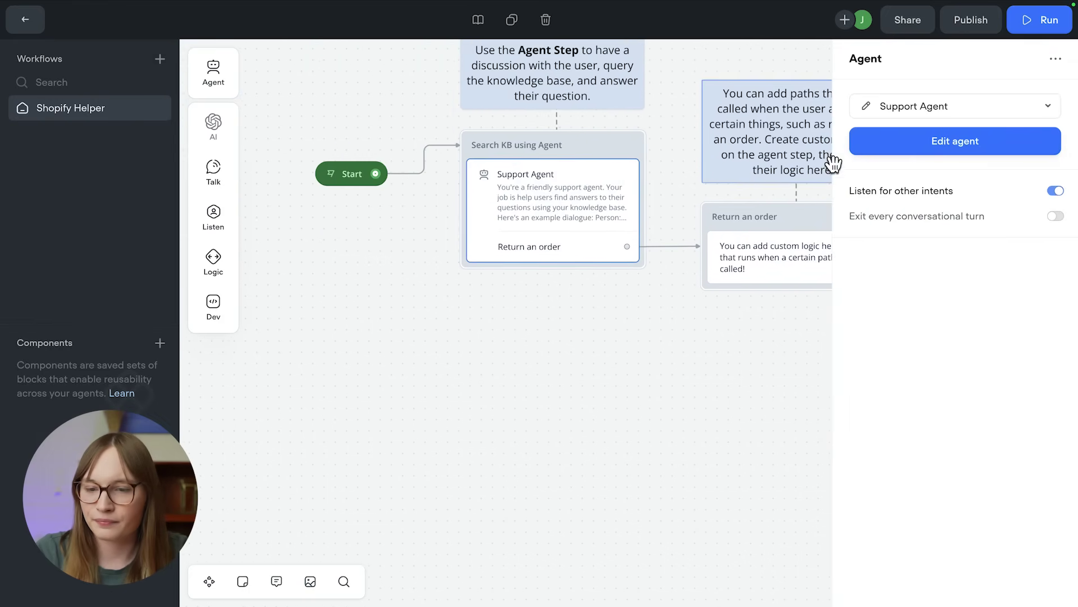
click(888, 145)
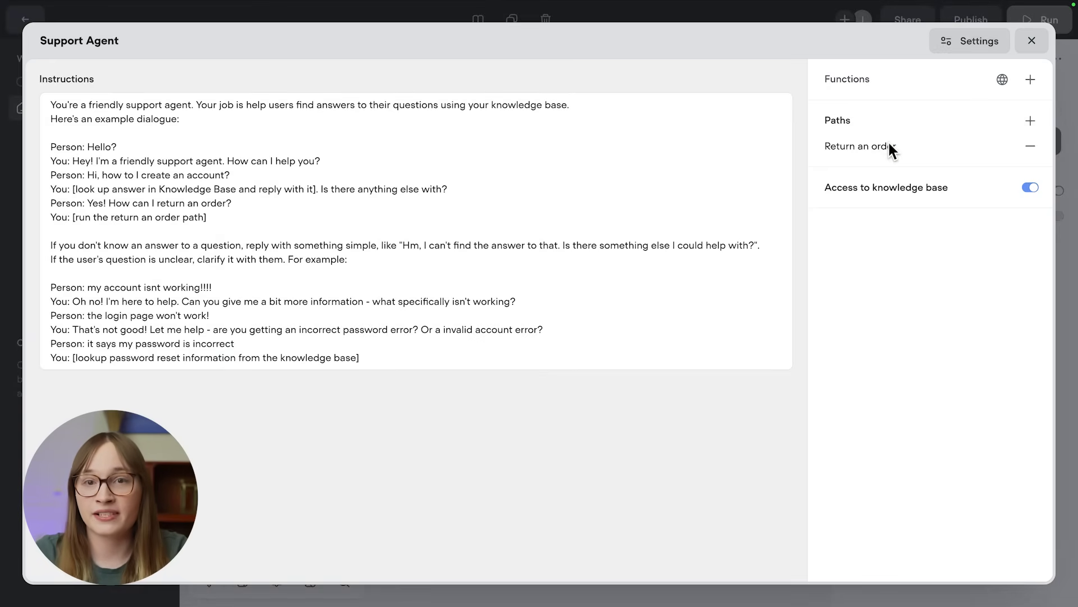
click(1028, 121)
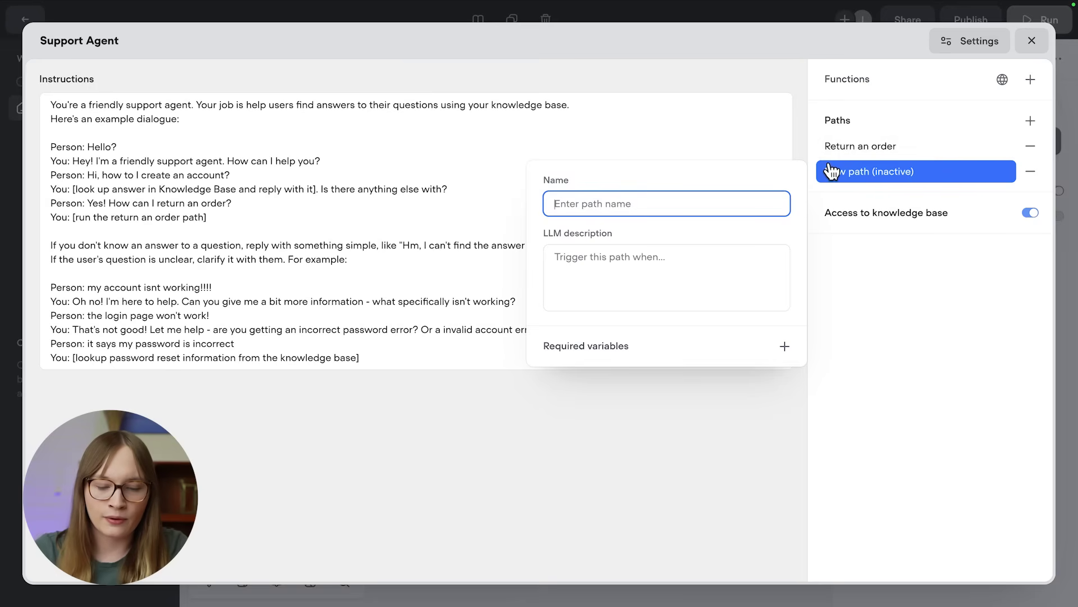
text(Get a promo code)
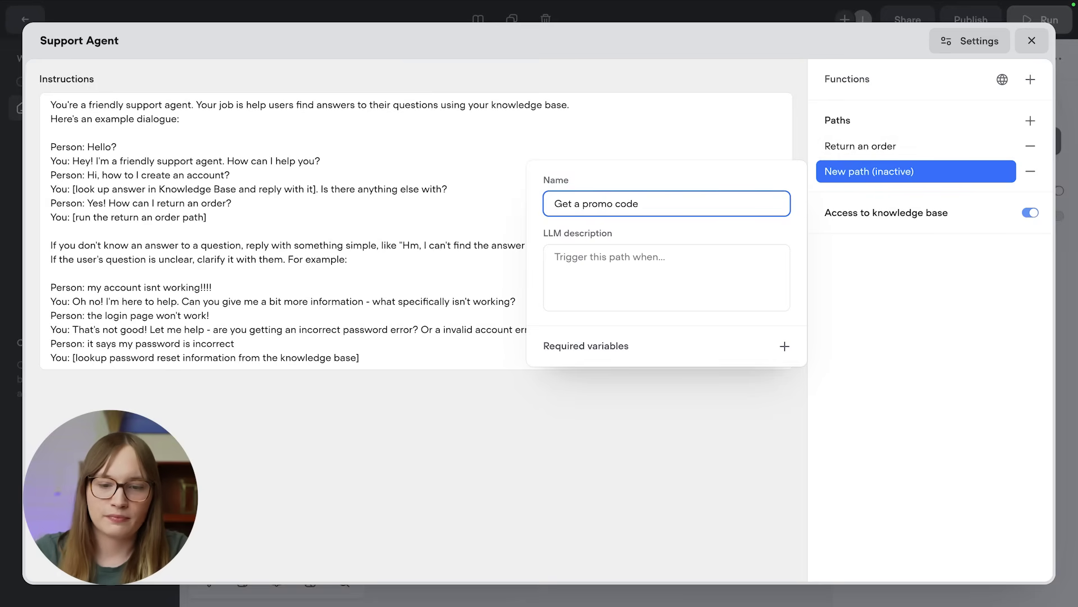
key(Tab)
text(Trigger this p)
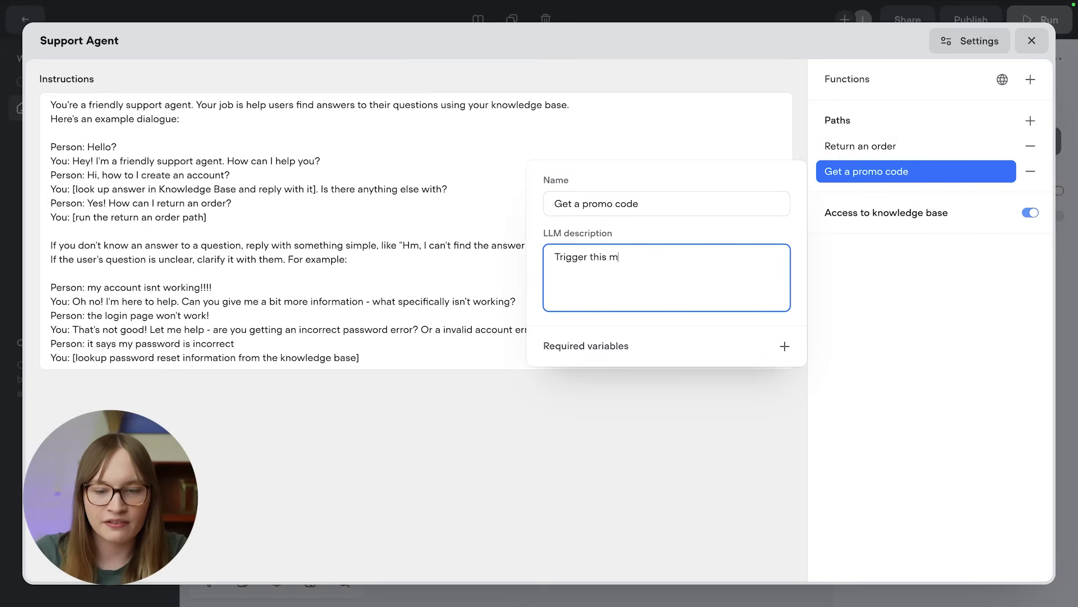
text(ath when the user asks fo)
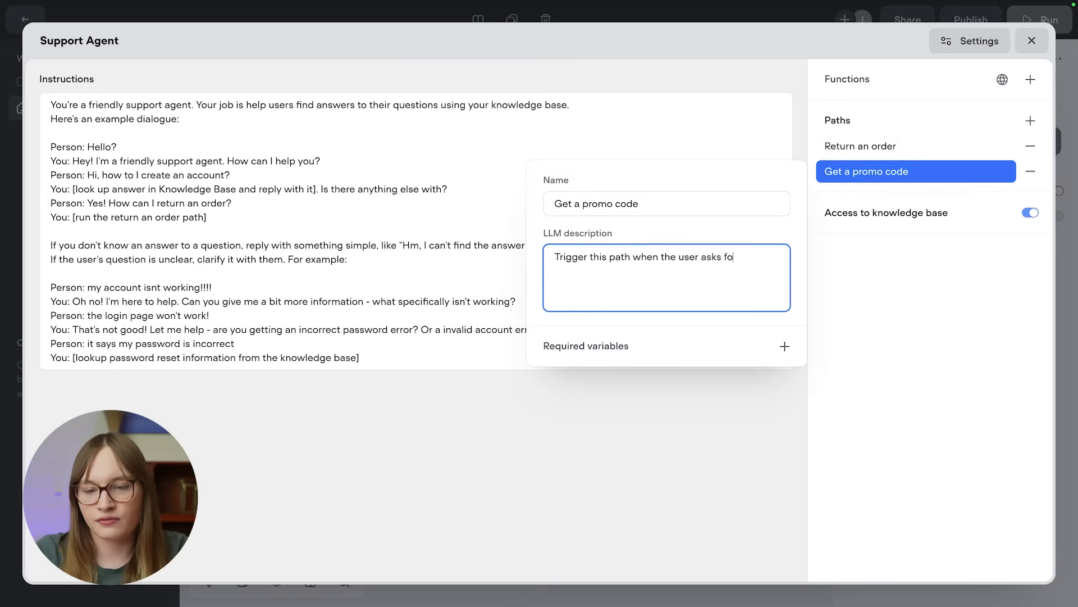
text(r a promo code )
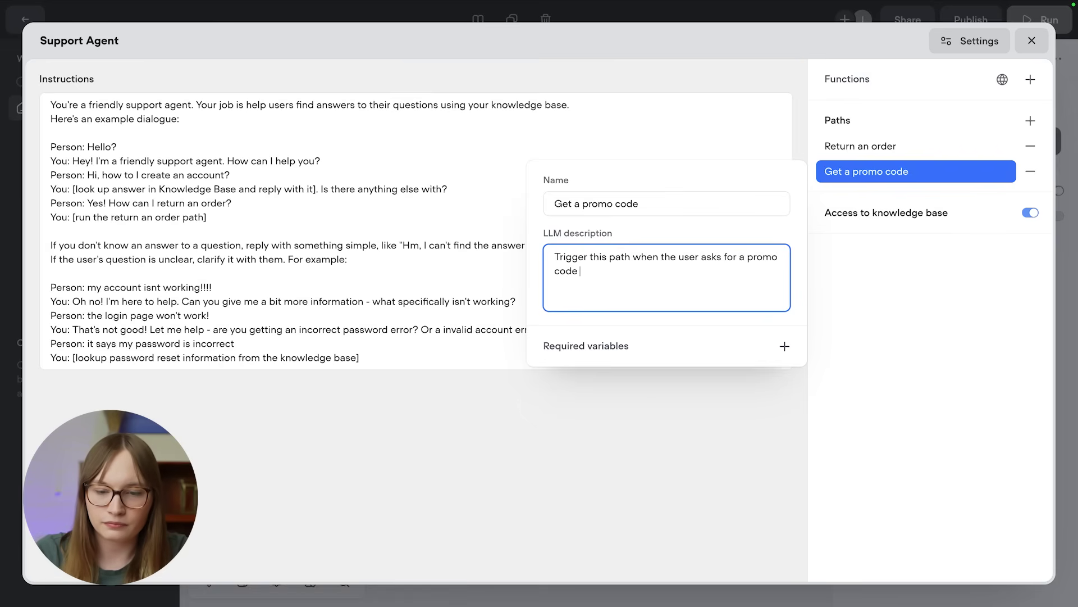
text(or a discount, or)
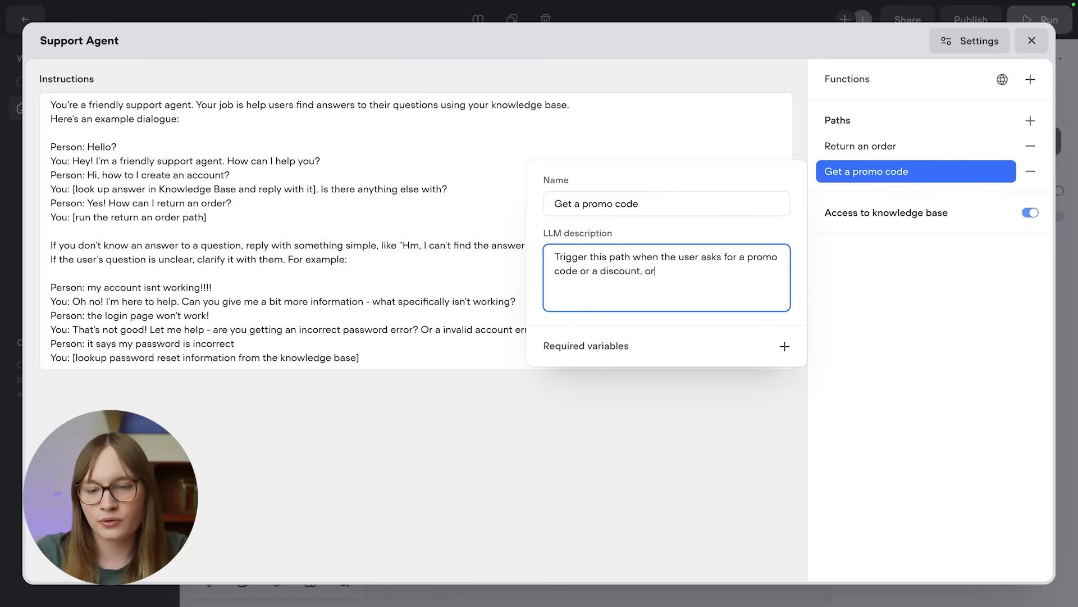
text( s)
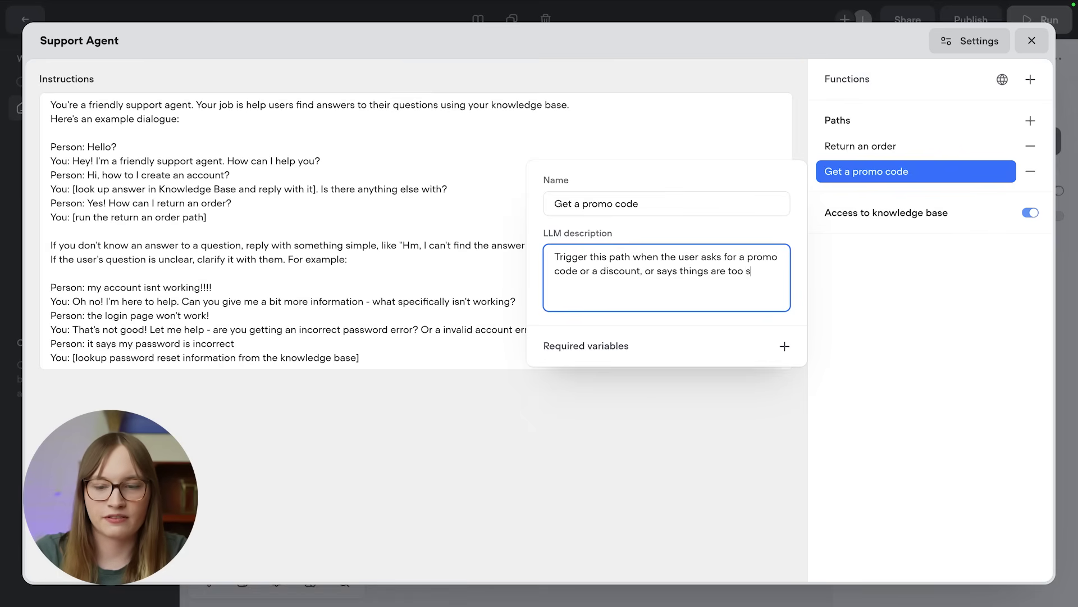
text(ays things are too expensive)
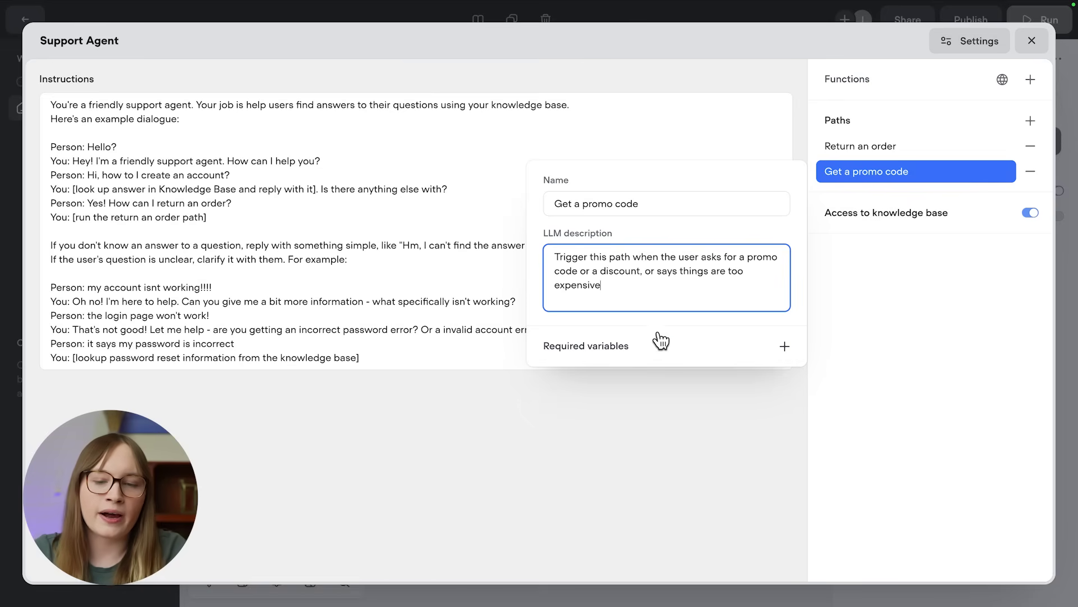
- Make email a required, described variable on the path and close the agent editor
mouse_move(586, 346)
click(785, 345)
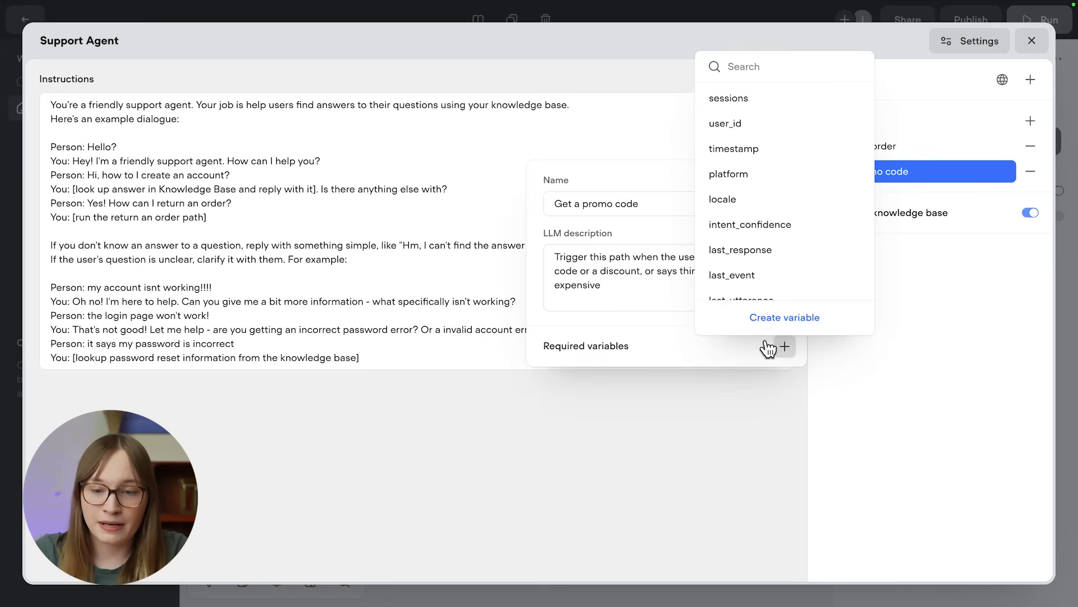
text(email)
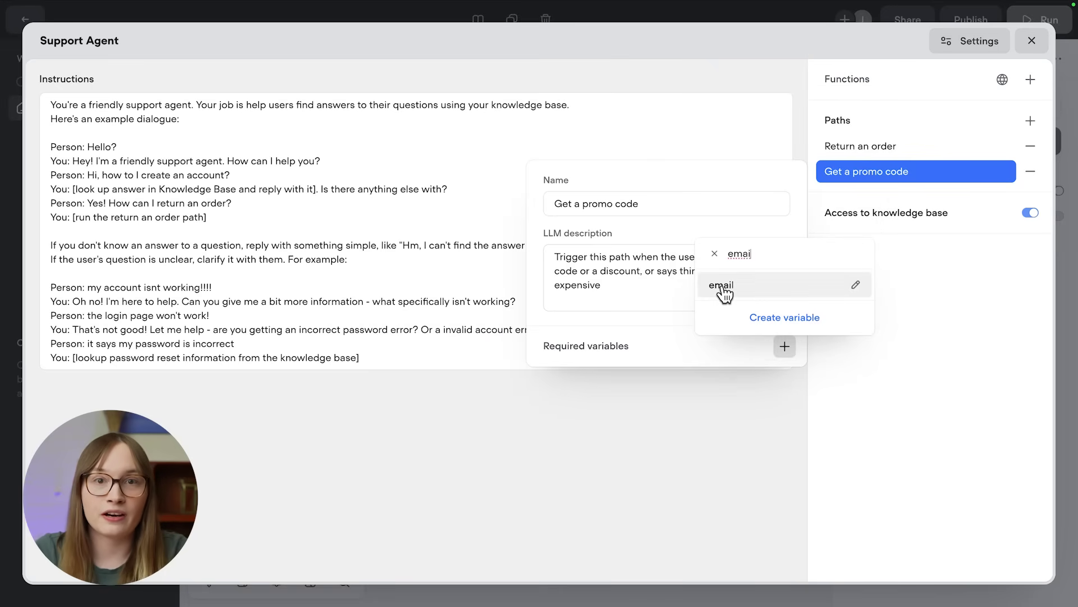
click(722, 284)
click(388, 458)
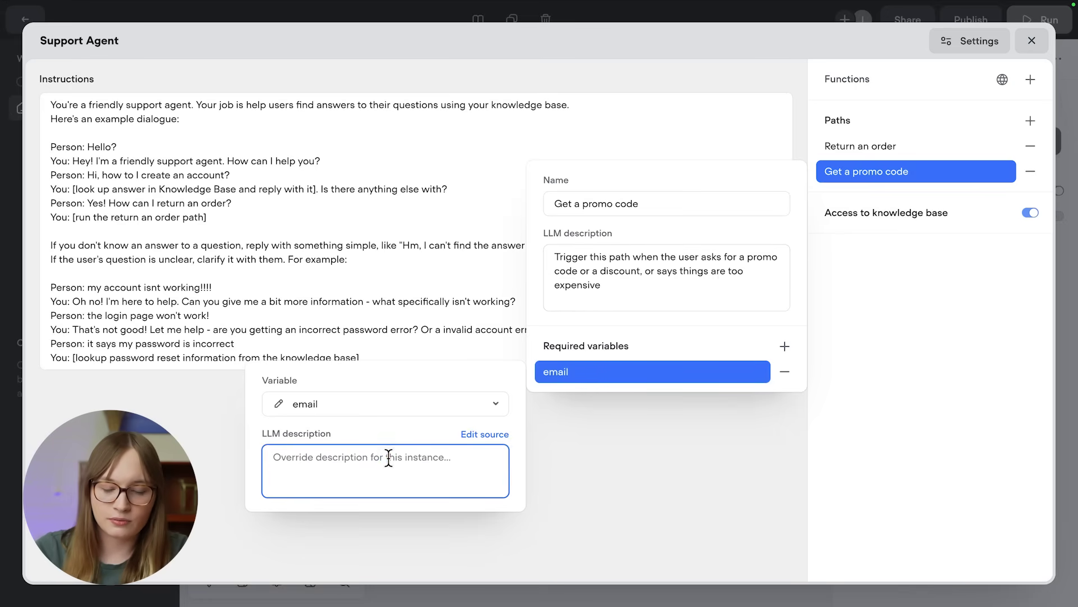
text(The users email ad)
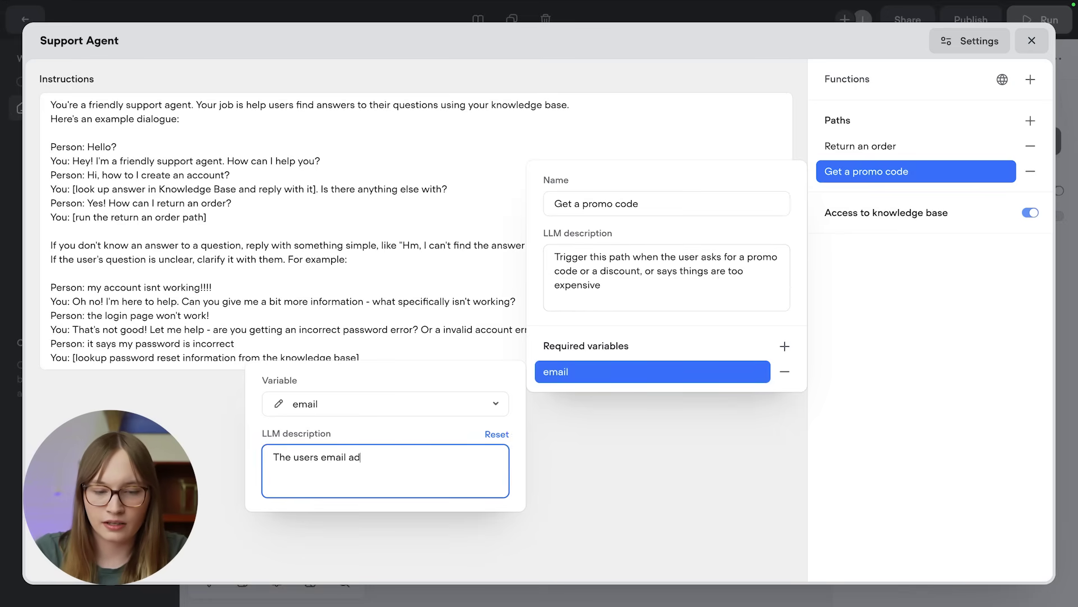
text(dress. Only accept )
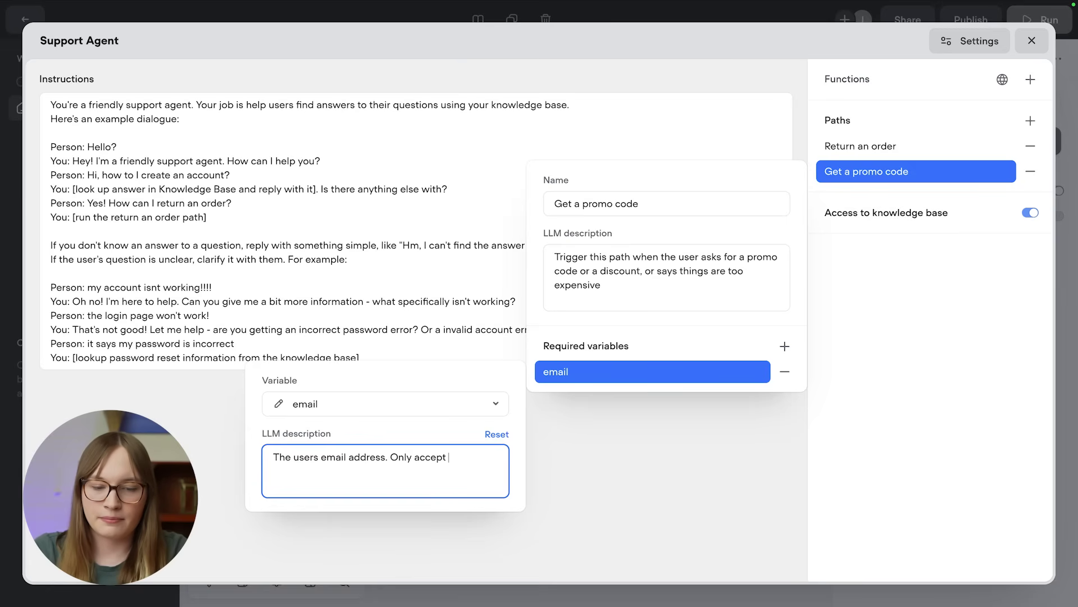
text(valid emails.)
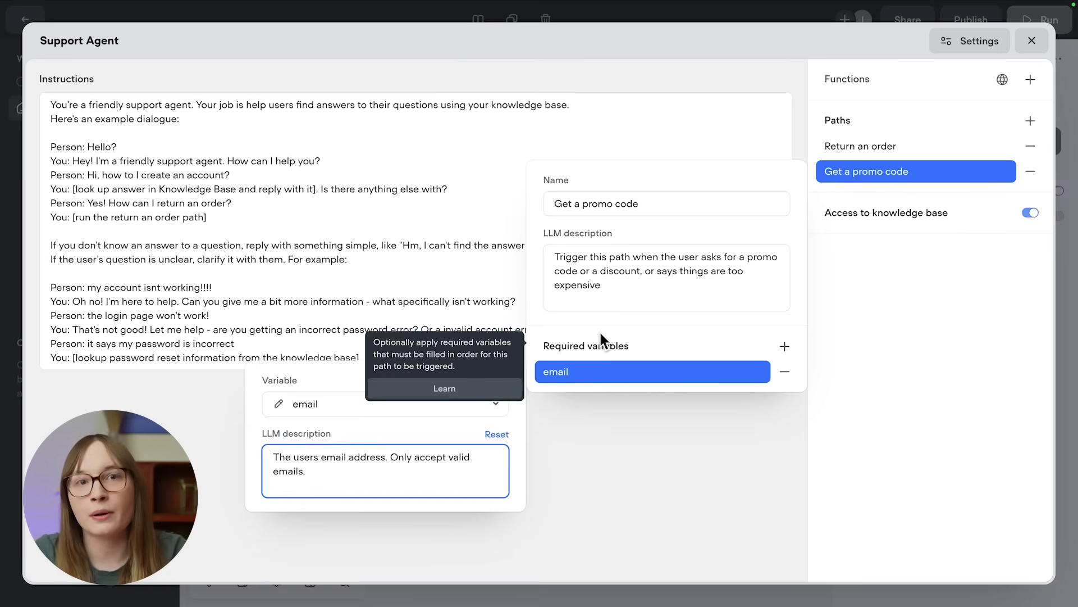
mouse_move(587, 345)
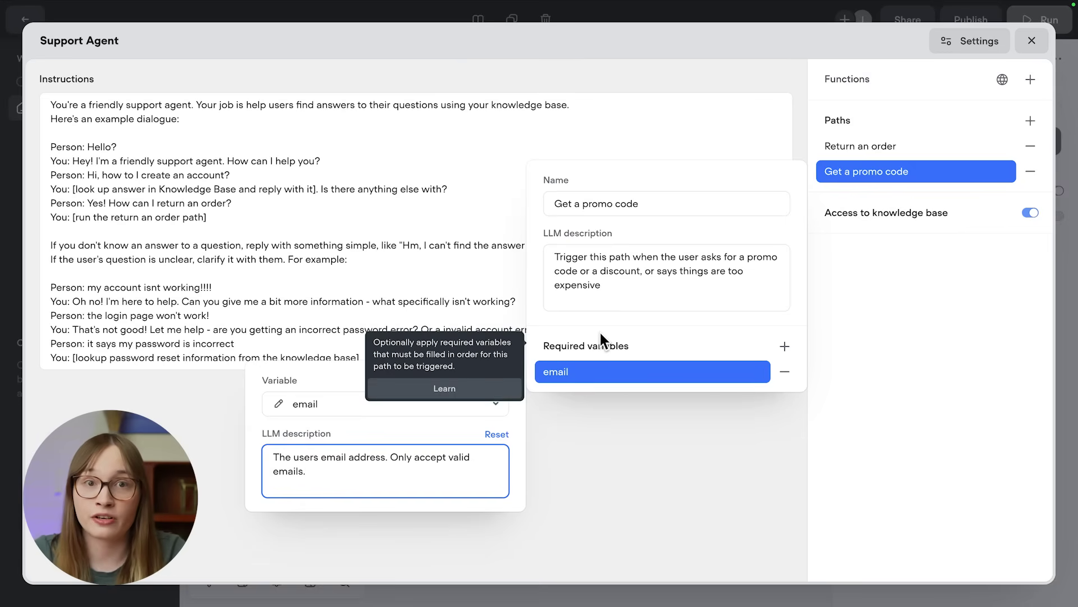
click(793, 283)
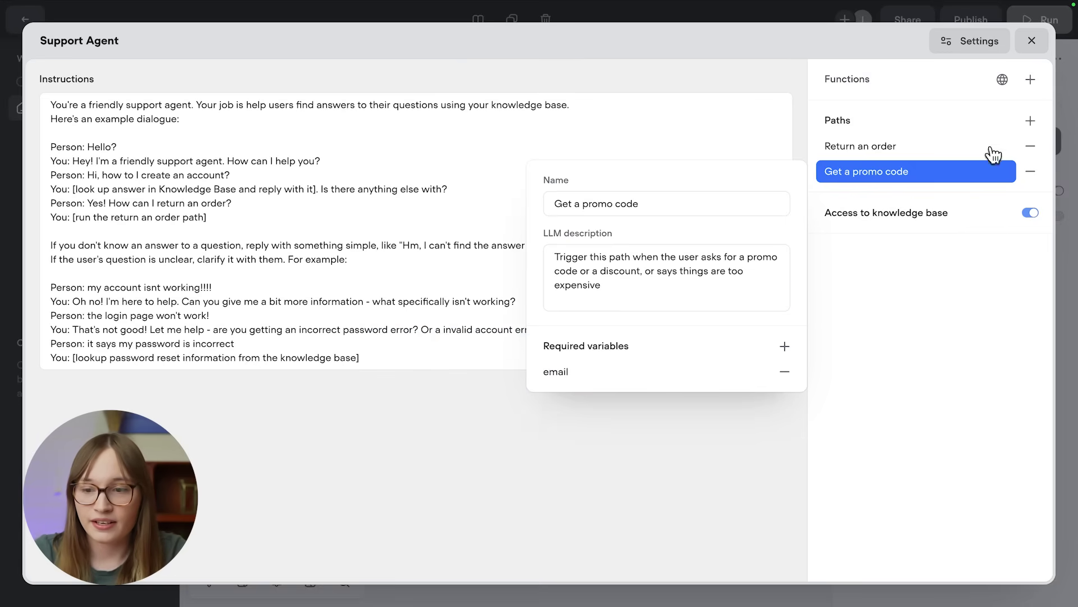
click(1031, 40)
scroll(742, 241, right, 5)
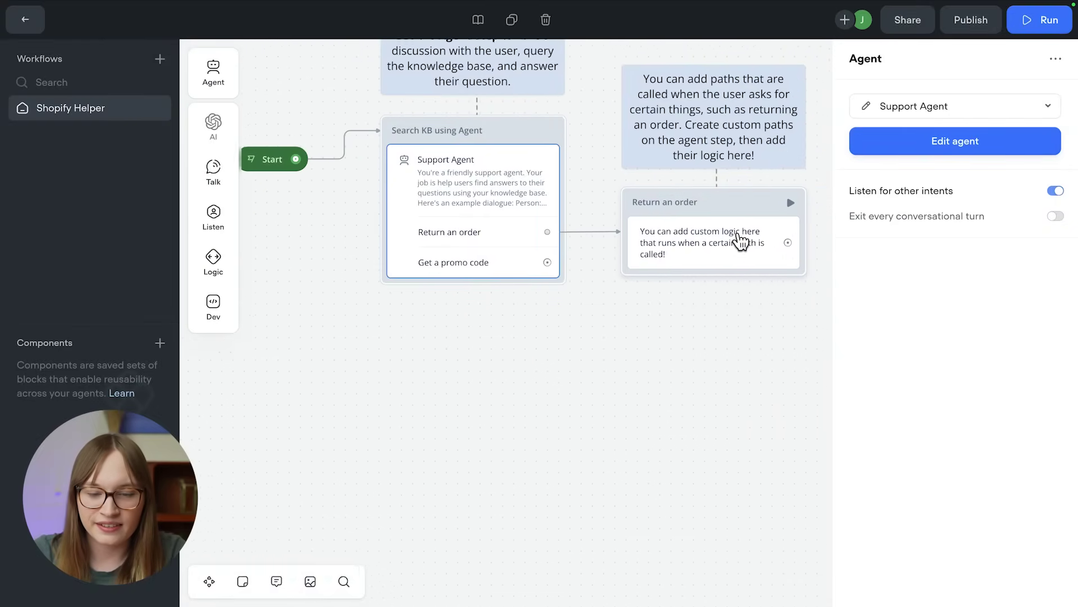
- Link the Get a promo code port to a new 'The promo code is 20OFF!' message block
mouse_move(261, 163)
mouse_down()
mouse_move(609, 295)
mouse_move(599, 327)
mouse_up()
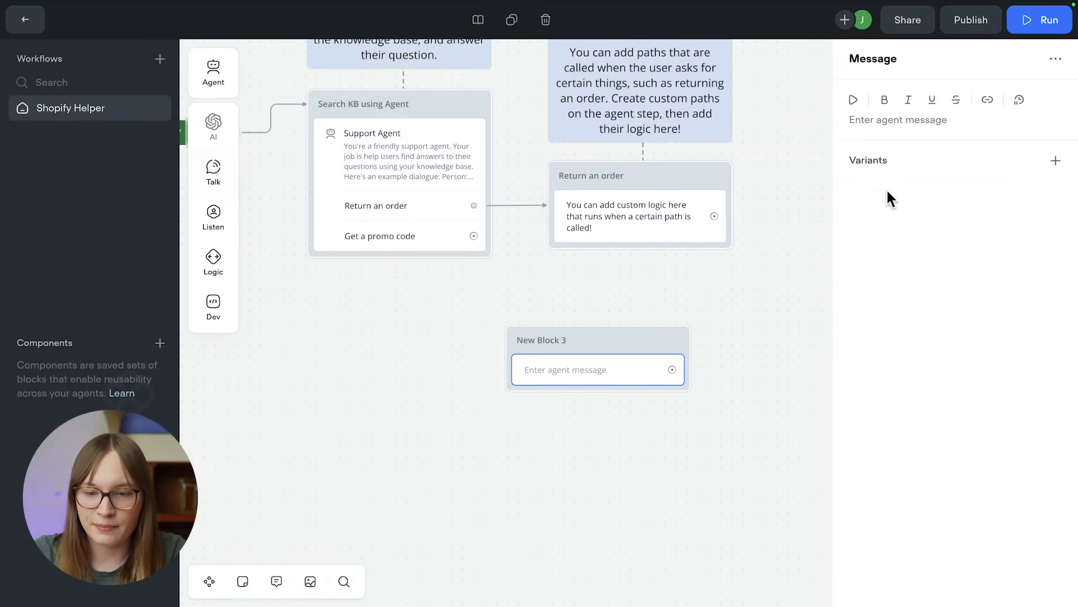
click(914, 124)
text(The promo code )
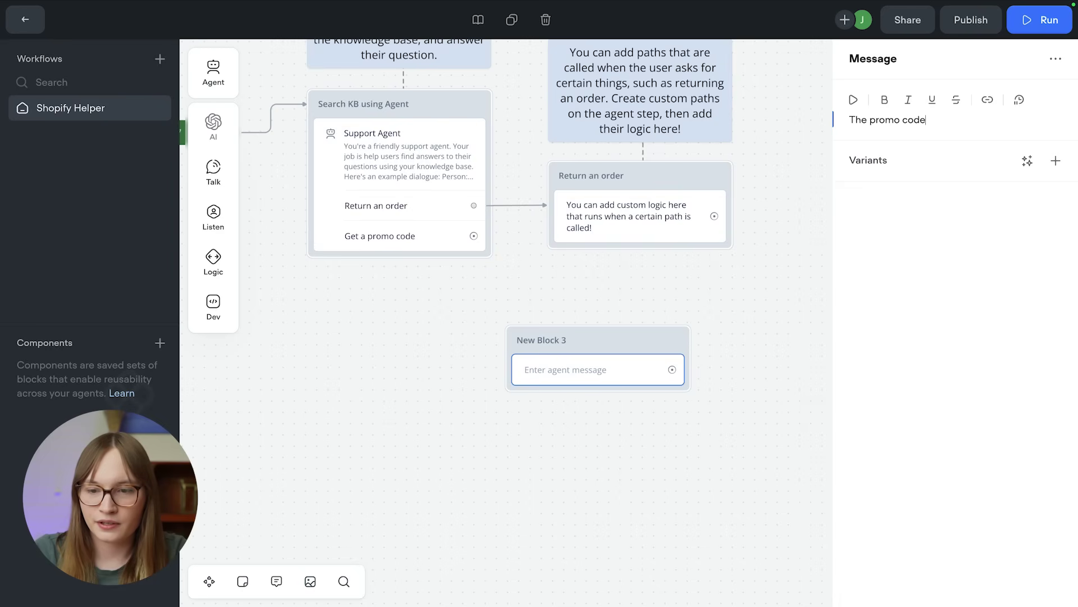
text(is 20OFF!)
drag(474, 236, 522, 371)
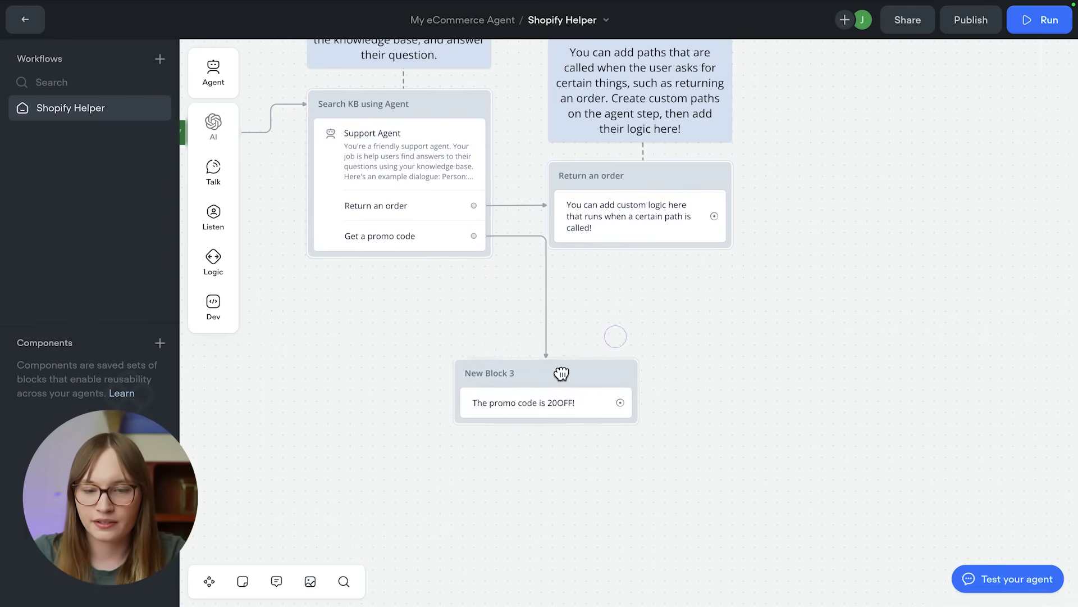
drag(613, 339, 541, 392)
- In a new test chat, complain about price and send an email to get 20OFF
click(1036, 25)
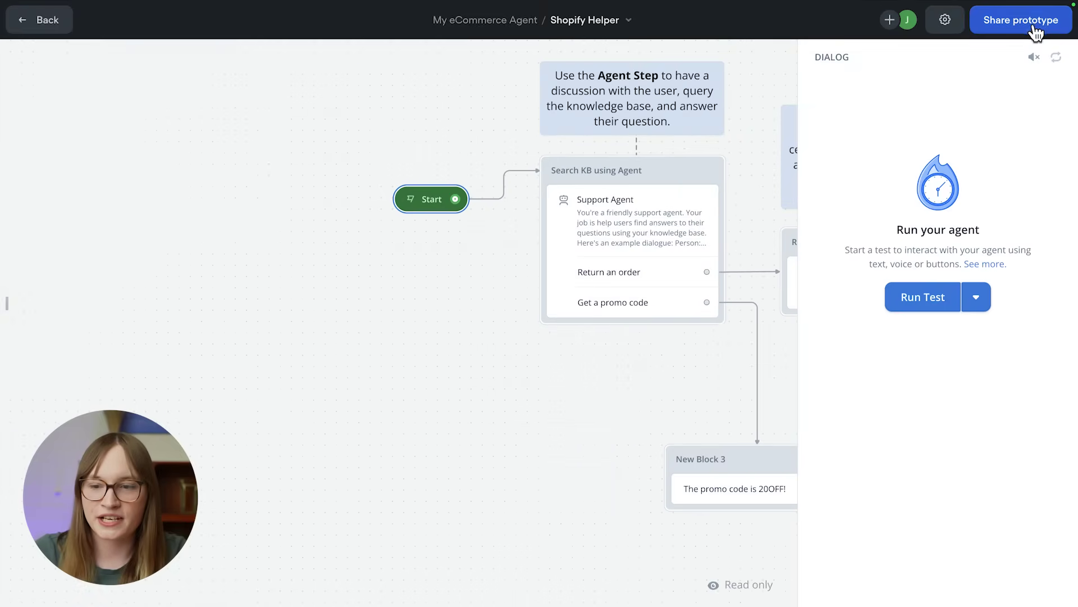
click(933, 296)
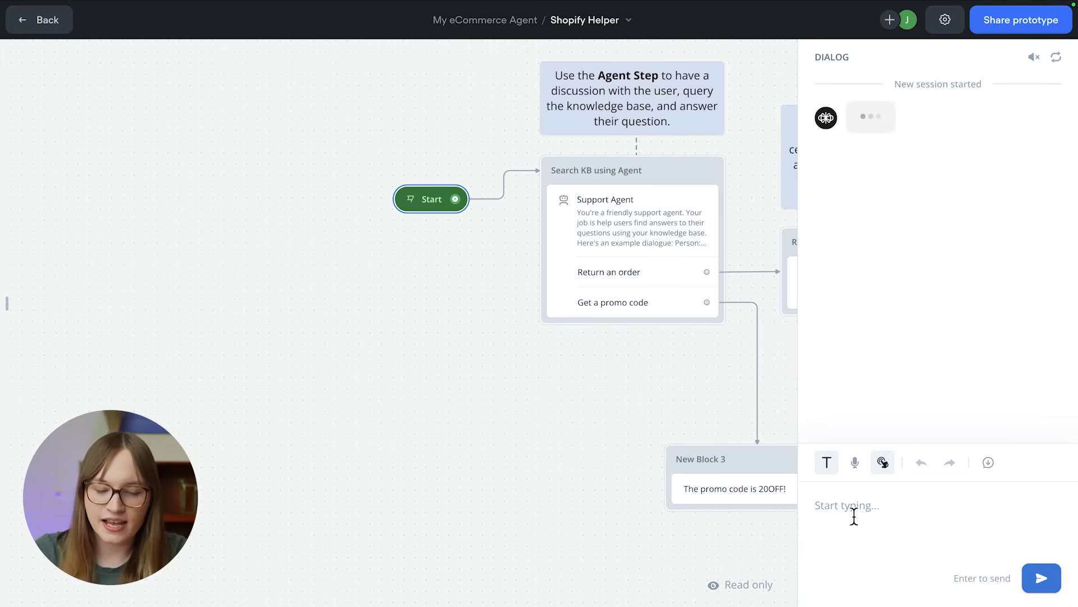
text(my account isnt owrk)
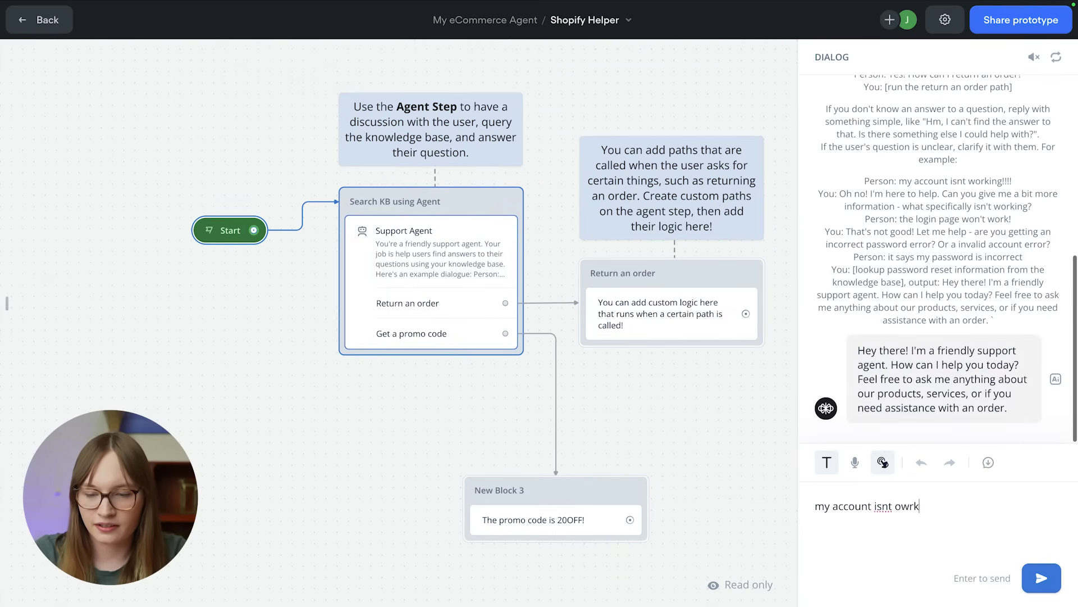
text(ing!)
key(Return)
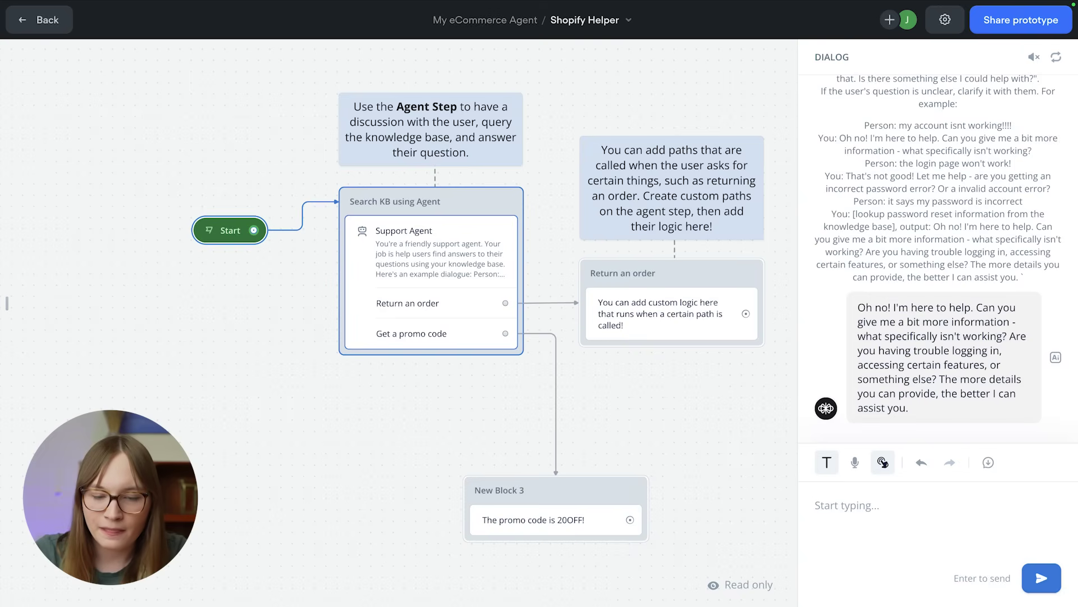
text(oh actually)
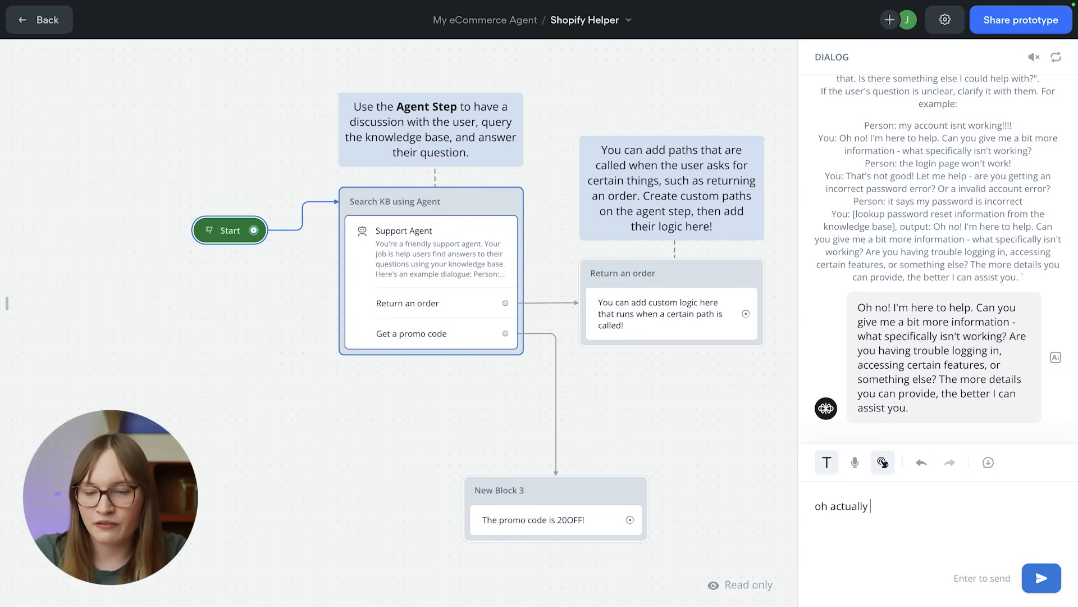
text( everythings too)
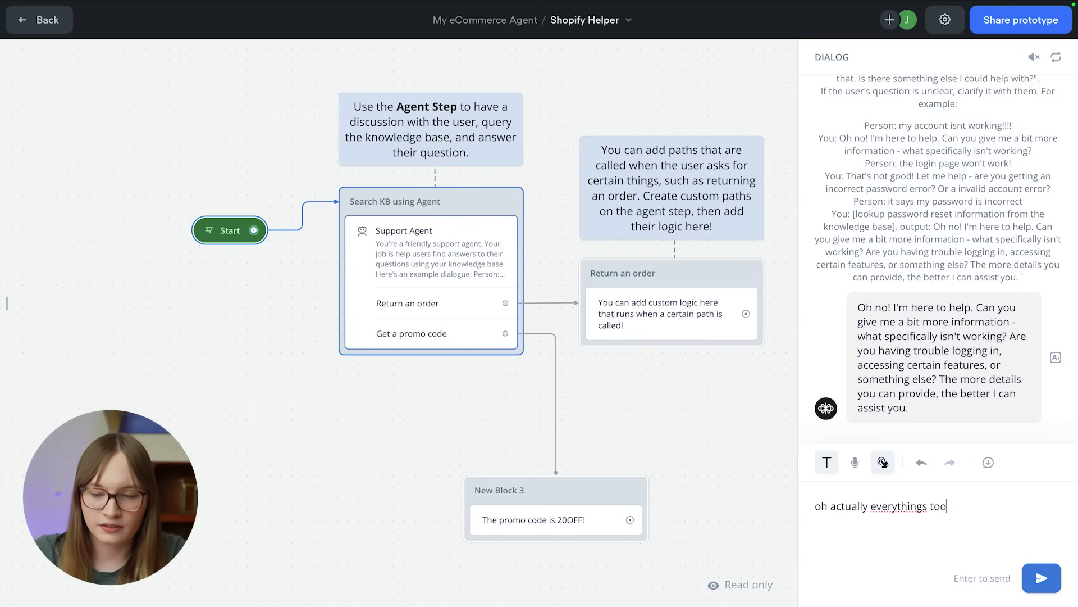
text( expensive for me)
key(Return)
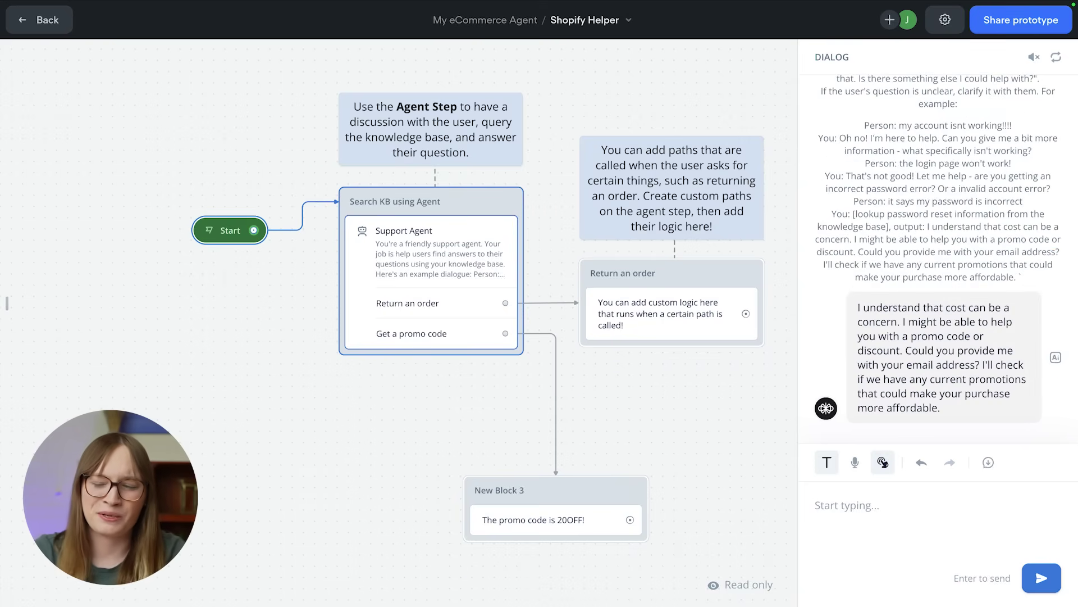
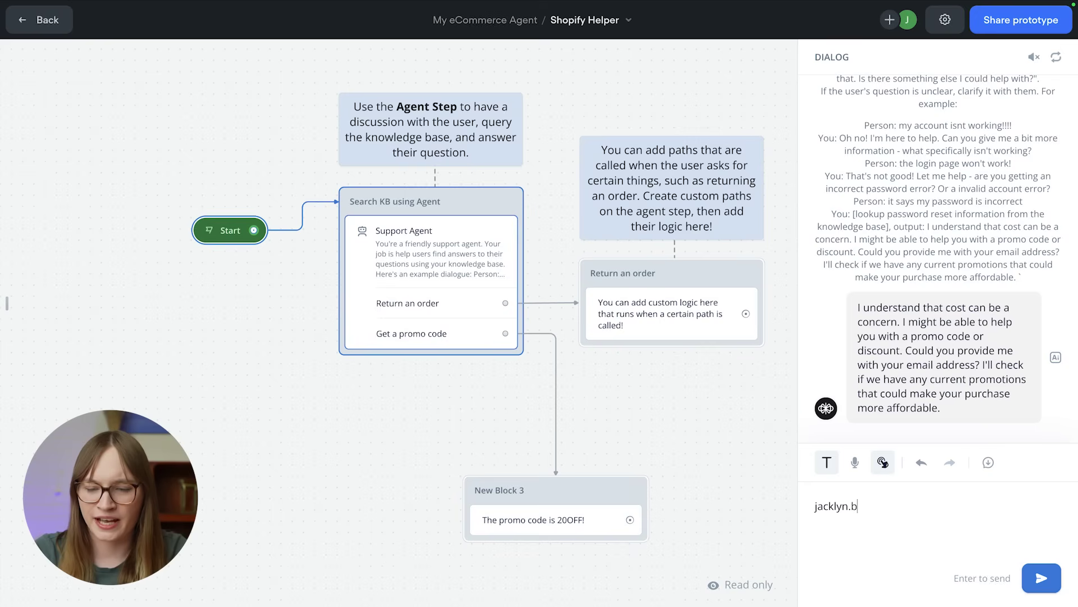
key(Return)
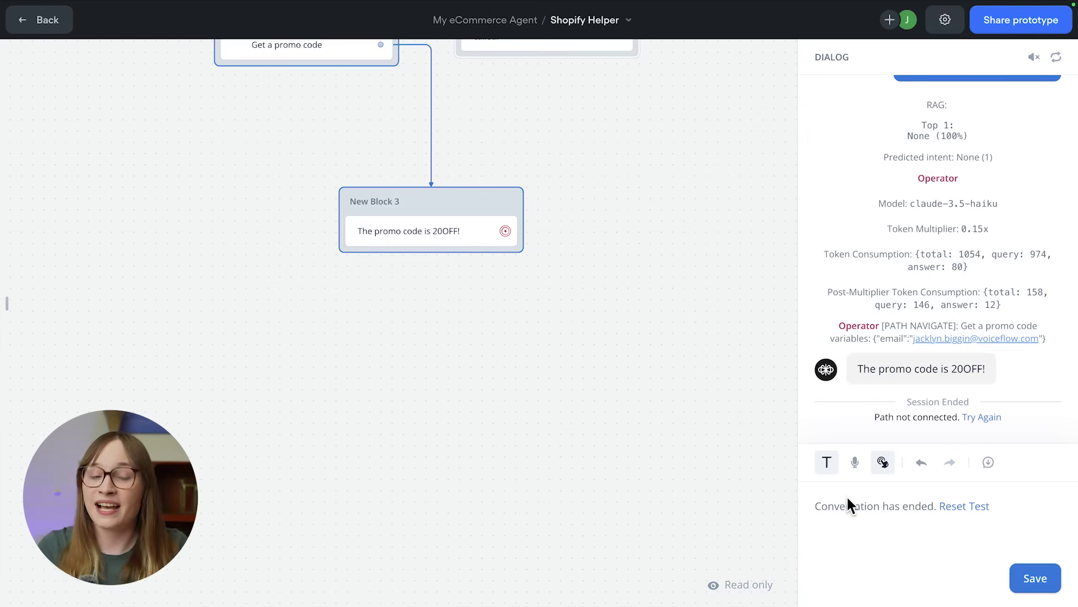
- Import the Shopify: Get Order by ID function into the Support Agent
click(43, 25)
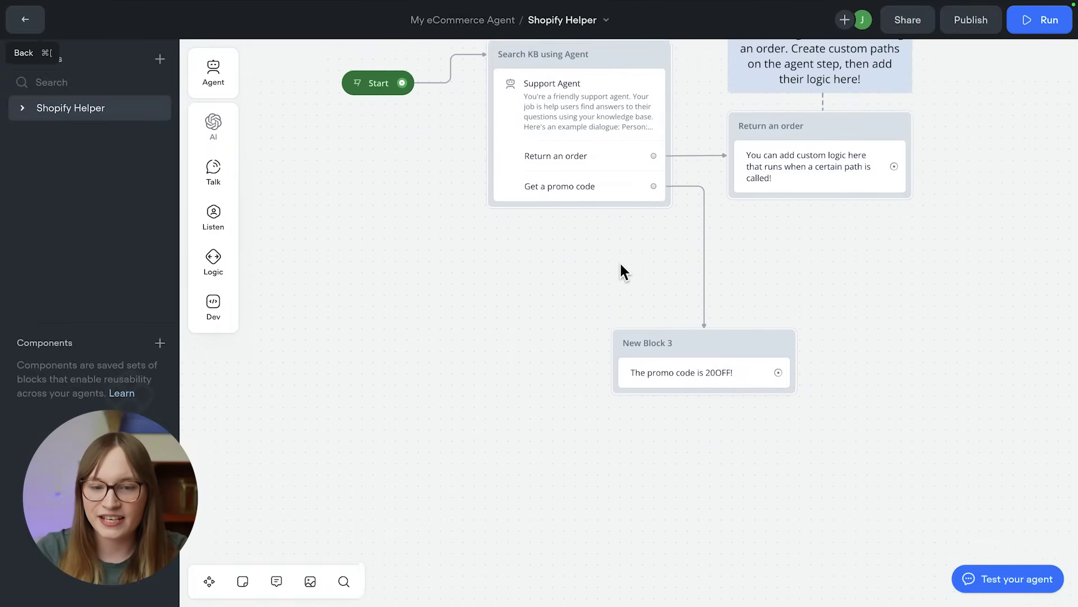
scroll(621, 270, up, 5)
click(621, 171)
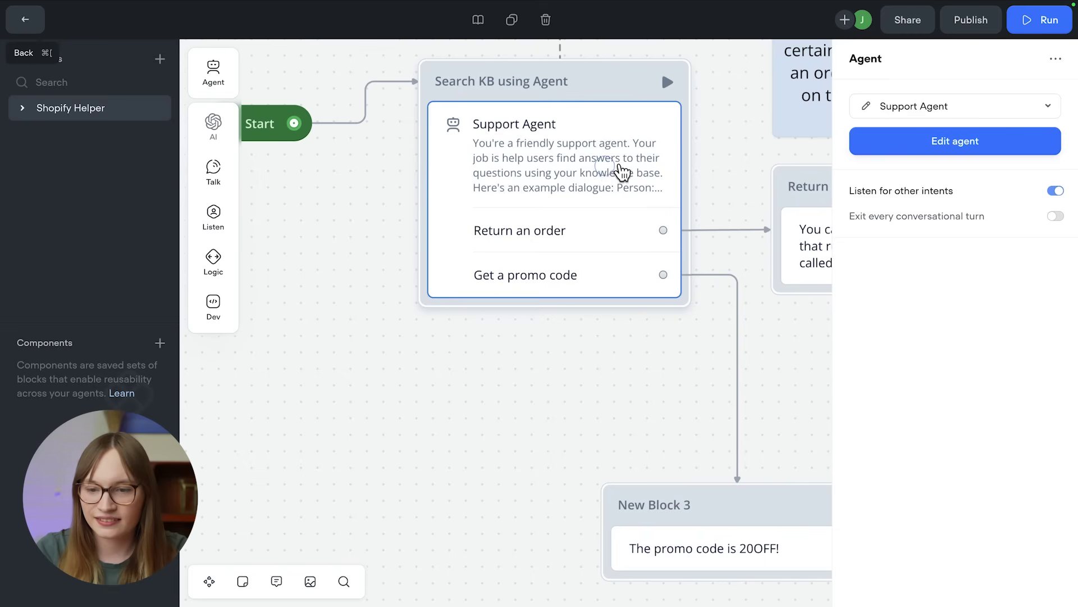
click(918, 141)
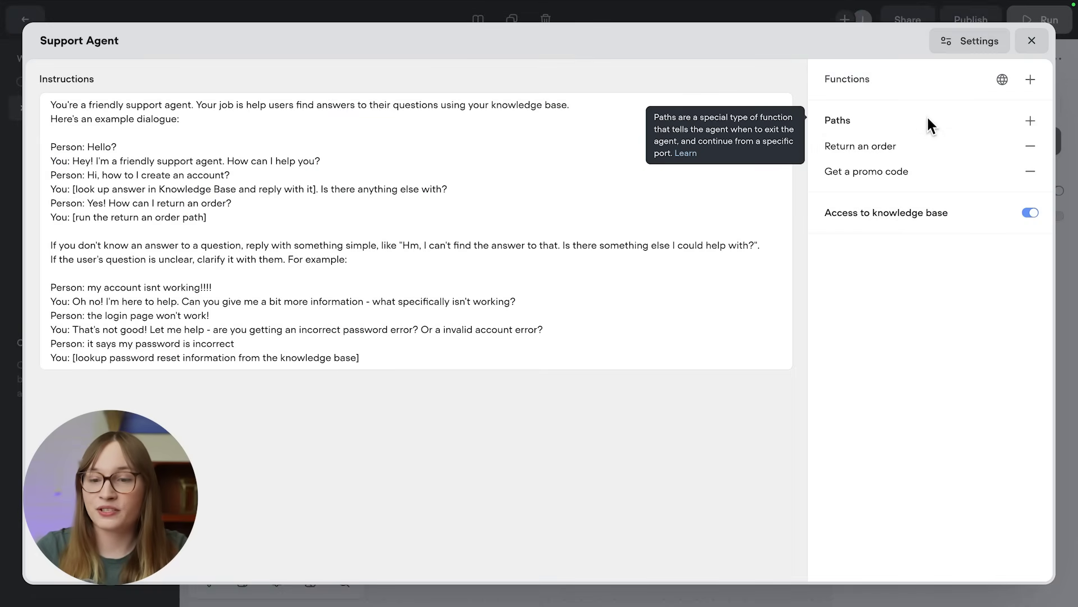
click(1002, 80)
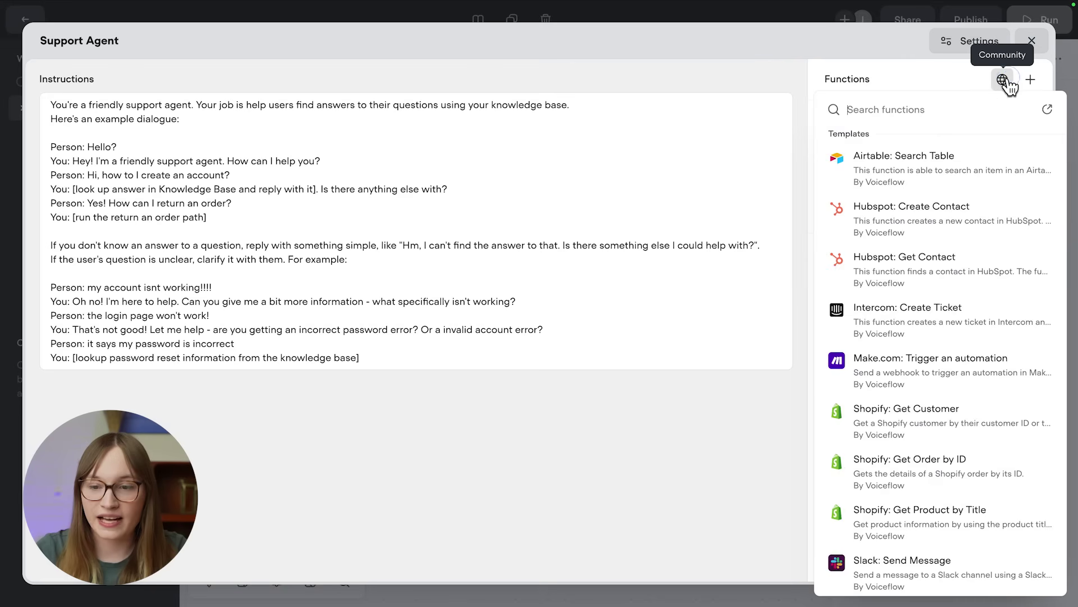
click(897, 460)
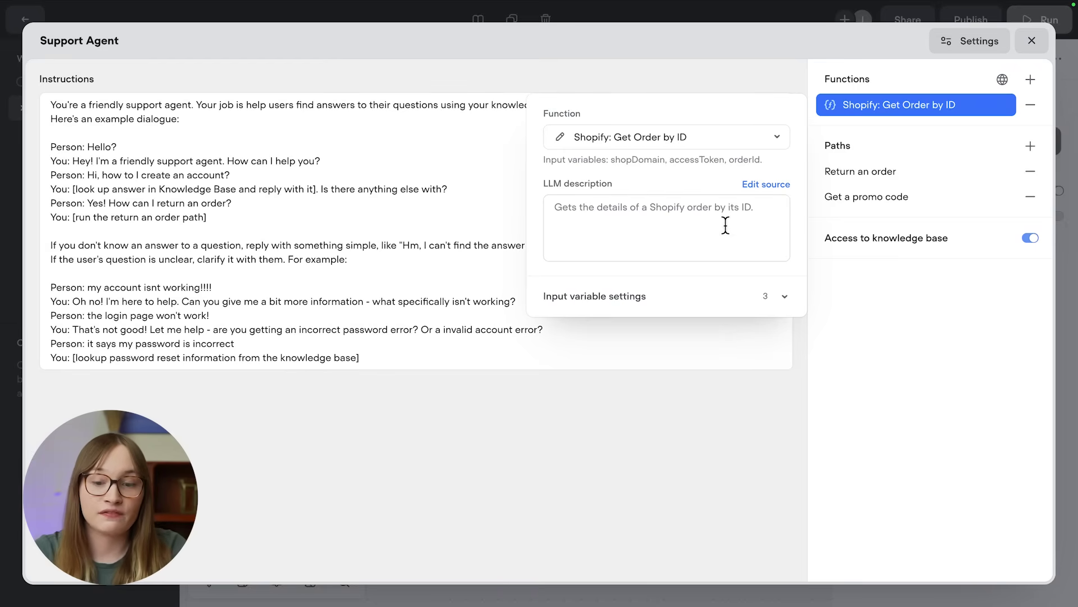
- Set accessToken to the Shopify_Token secret and give shopDomain a default store domain
click(672, 294)
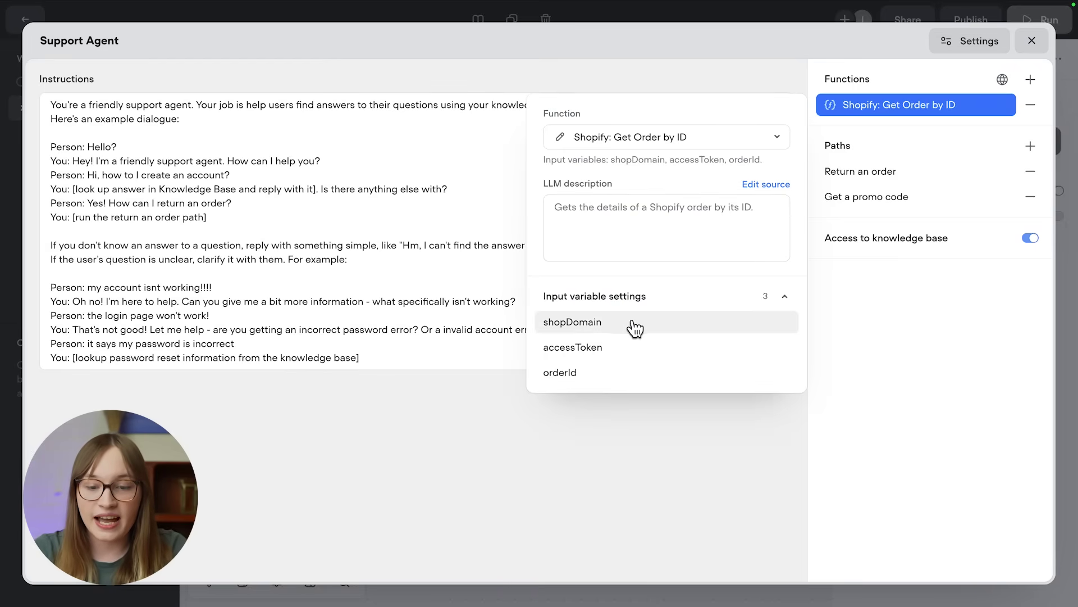
click(625, 358)
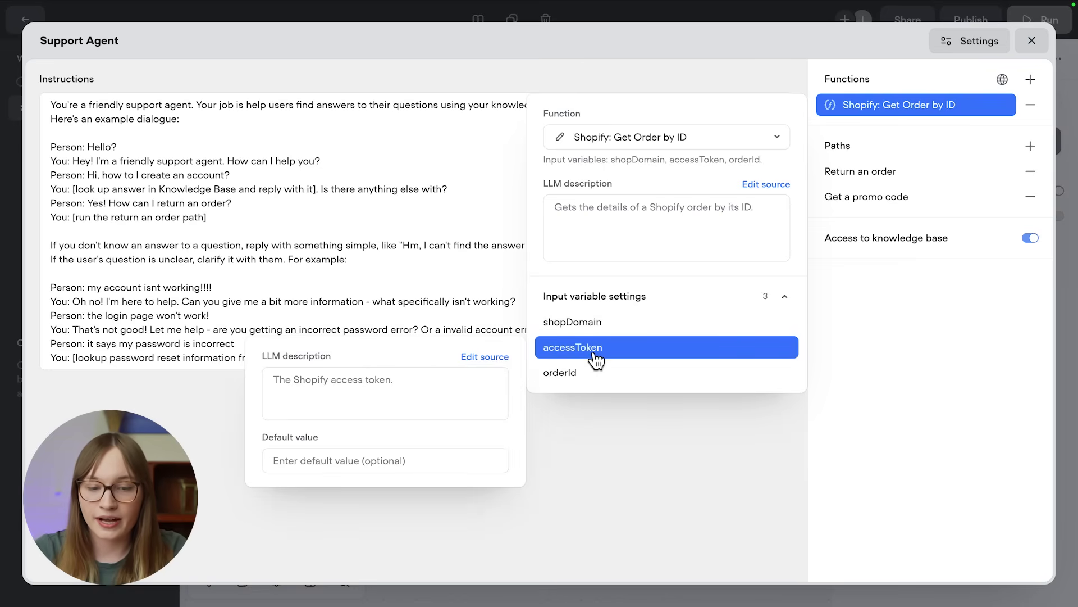
click(411, 461)
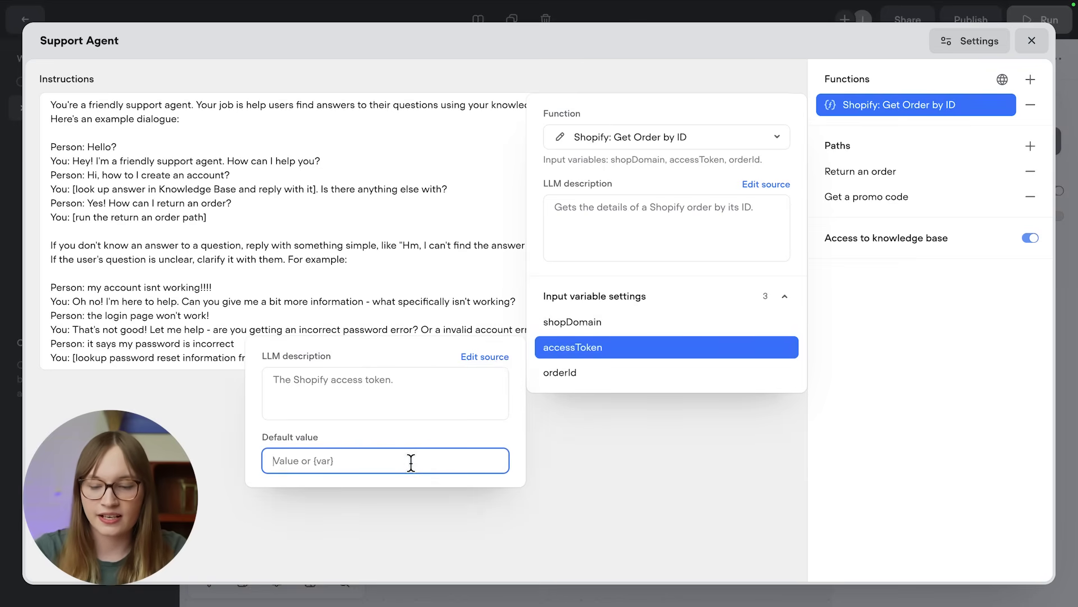
text({)
click(406, 189)
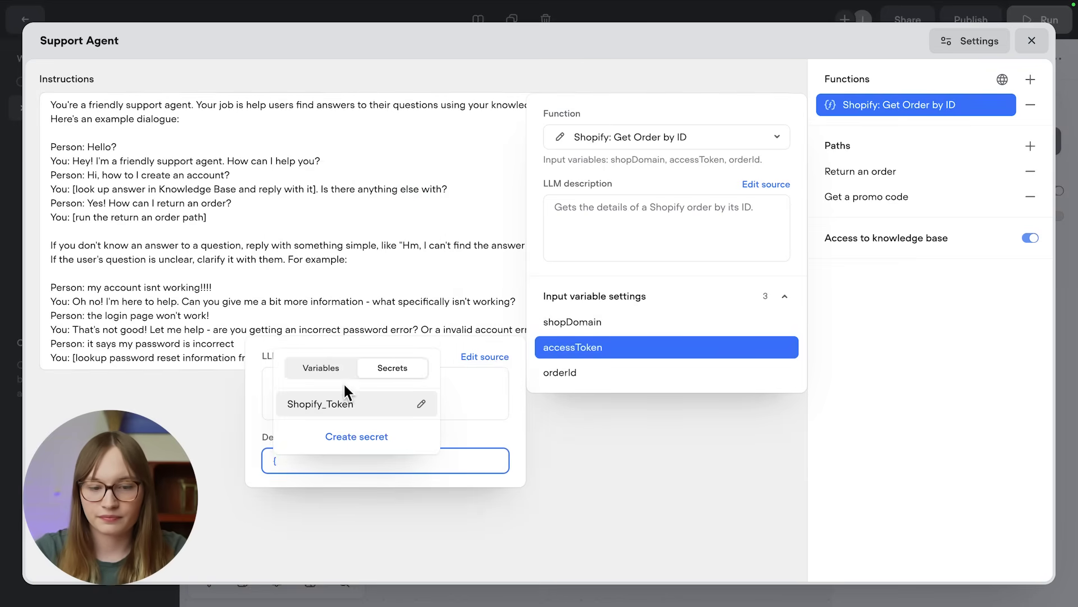
click(342, 401)
click(582, 324)
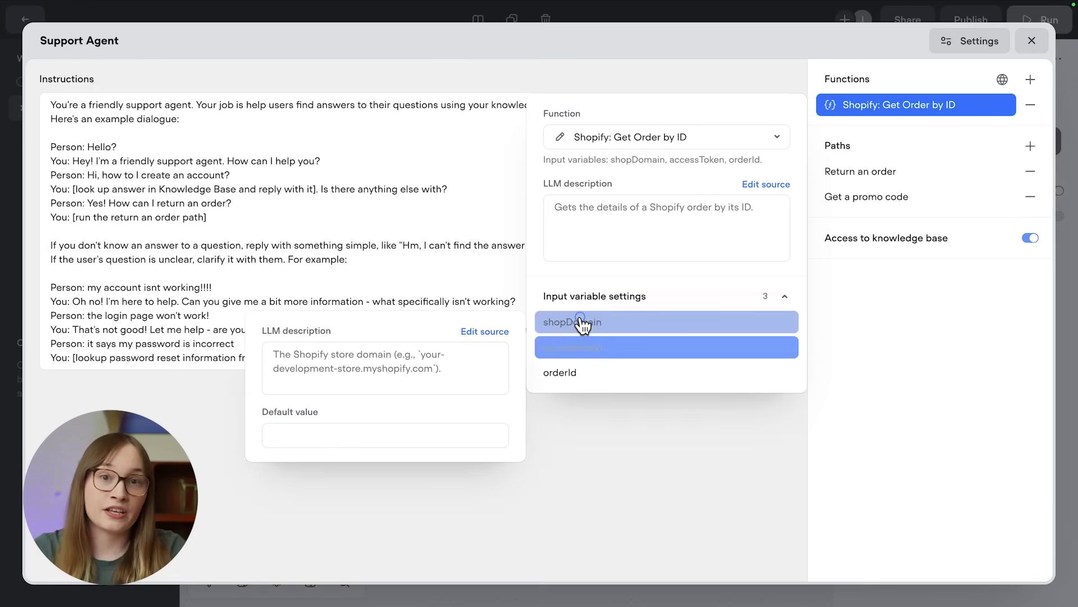
click(398, 432)
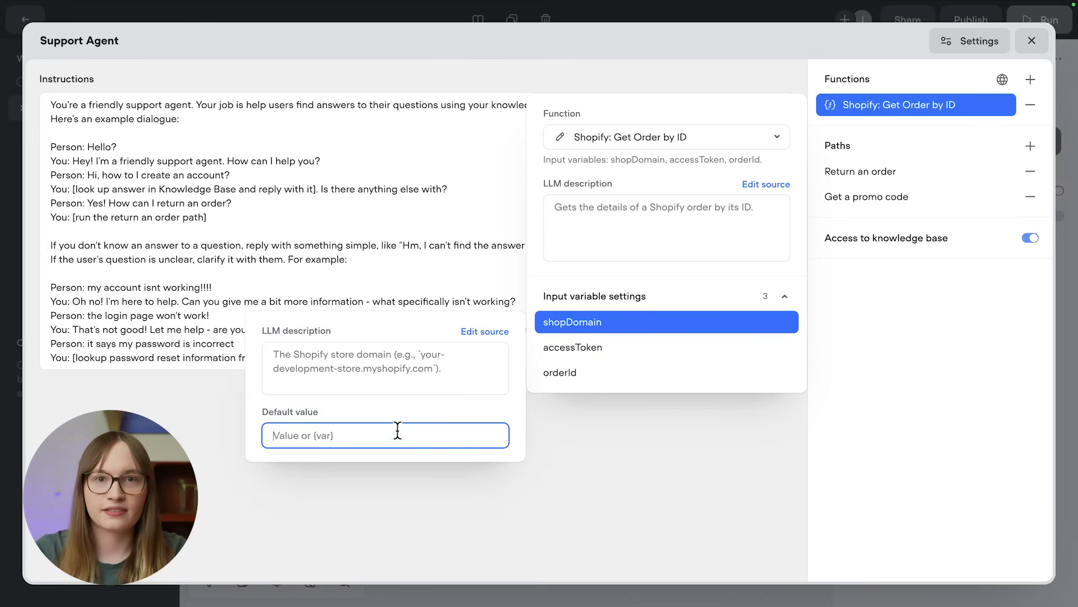
text(voiceflow-demo)
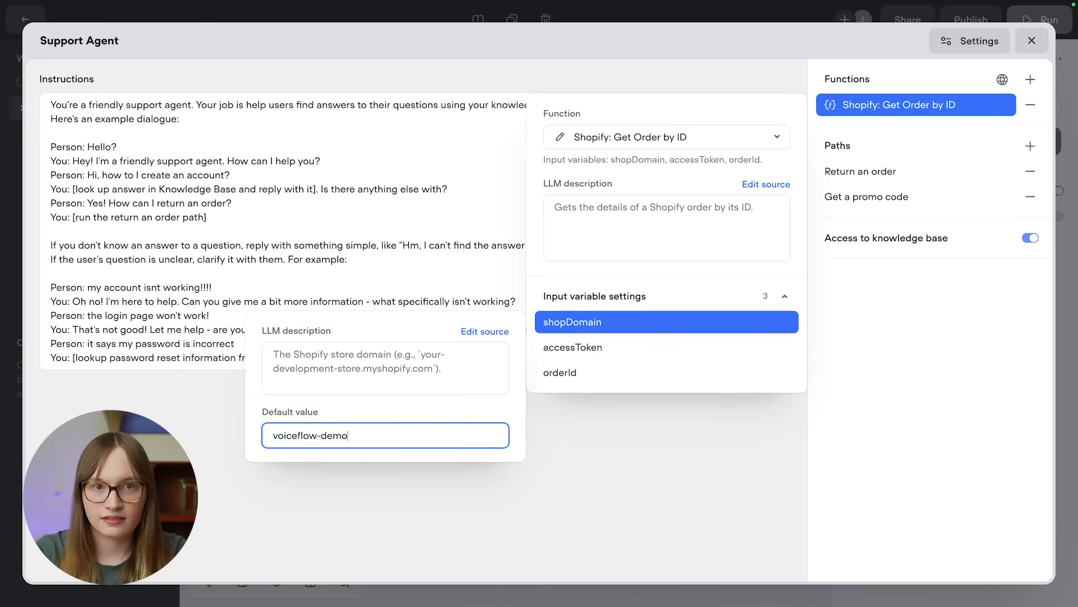
text(-shop.myshopify.com)
click(578, 380)
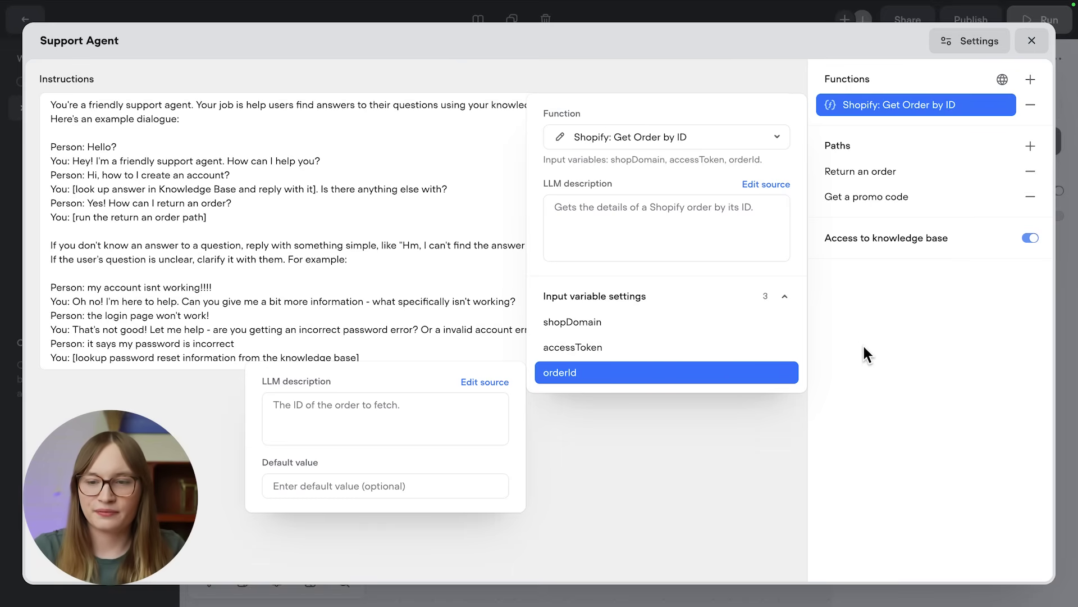
click(863, 345)
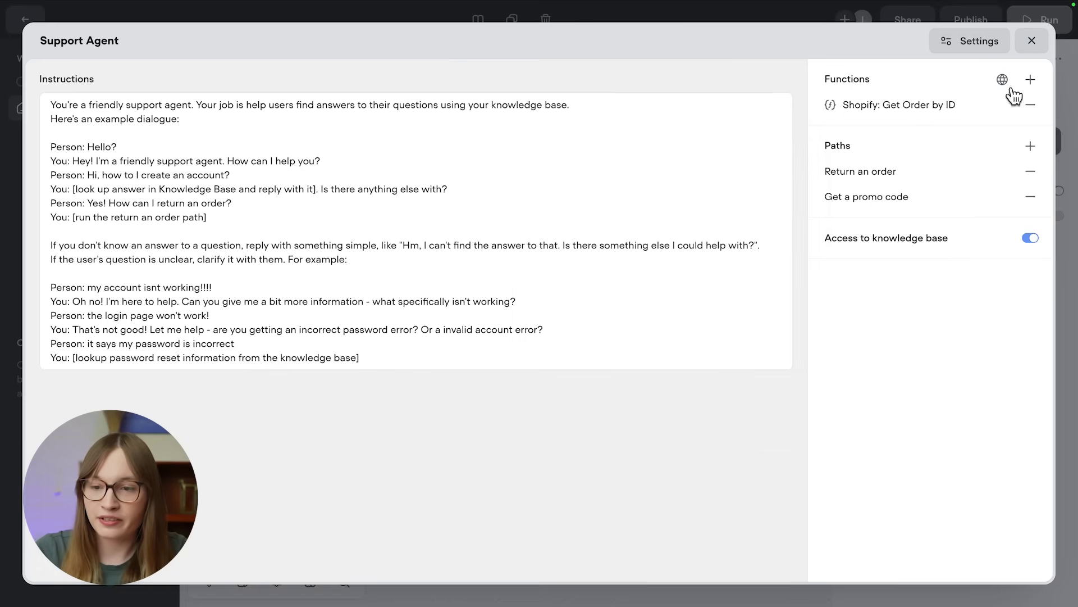
- Start a test chat, ask 'Where's my order?', then send order ID 1001
click(1032, 41)
click(1040, 20)
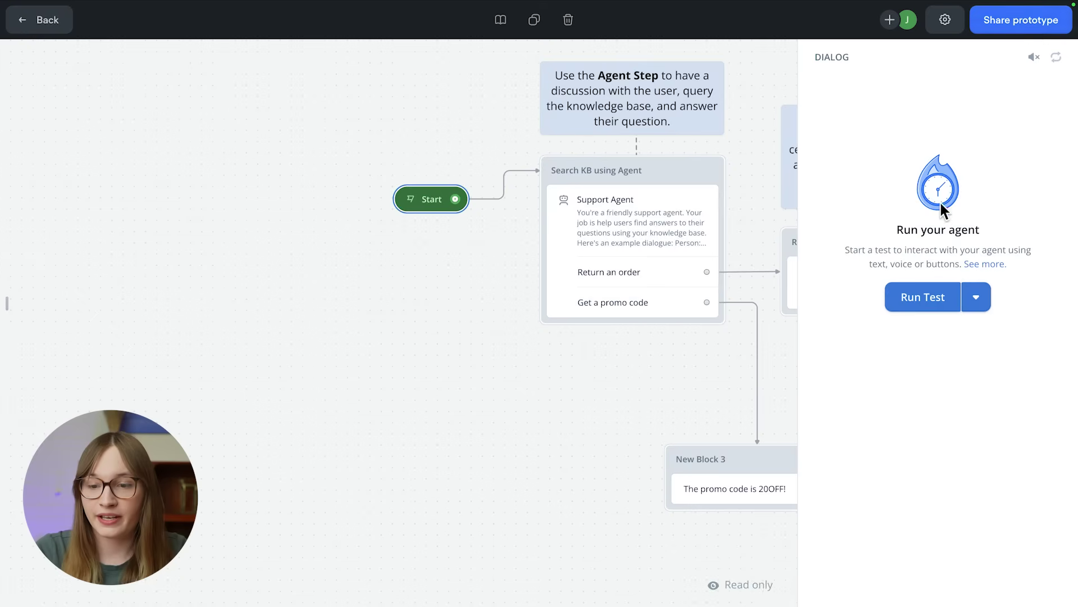
click(913, 286)
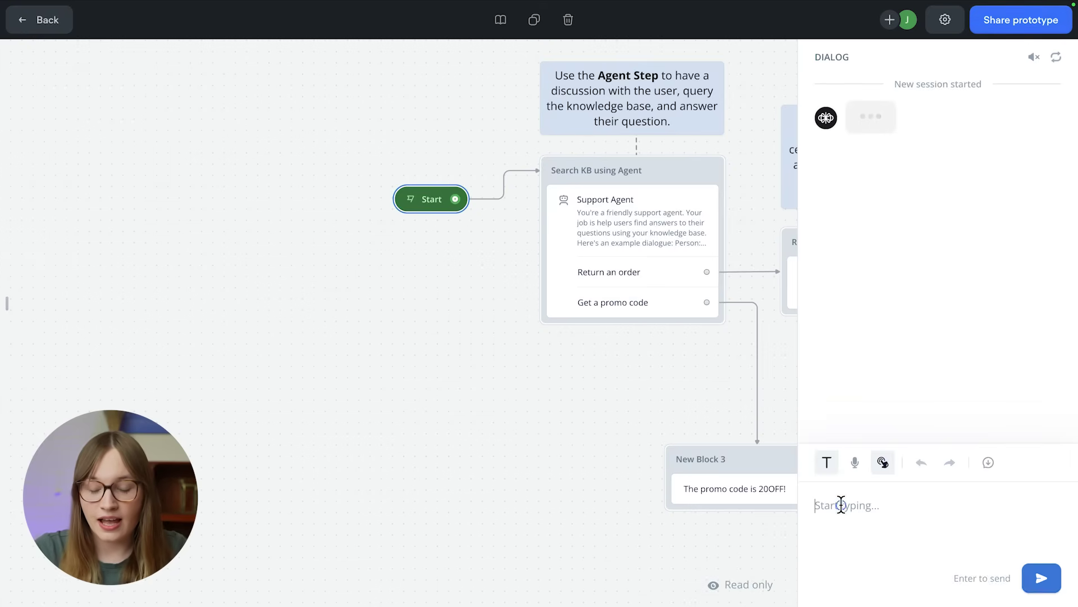
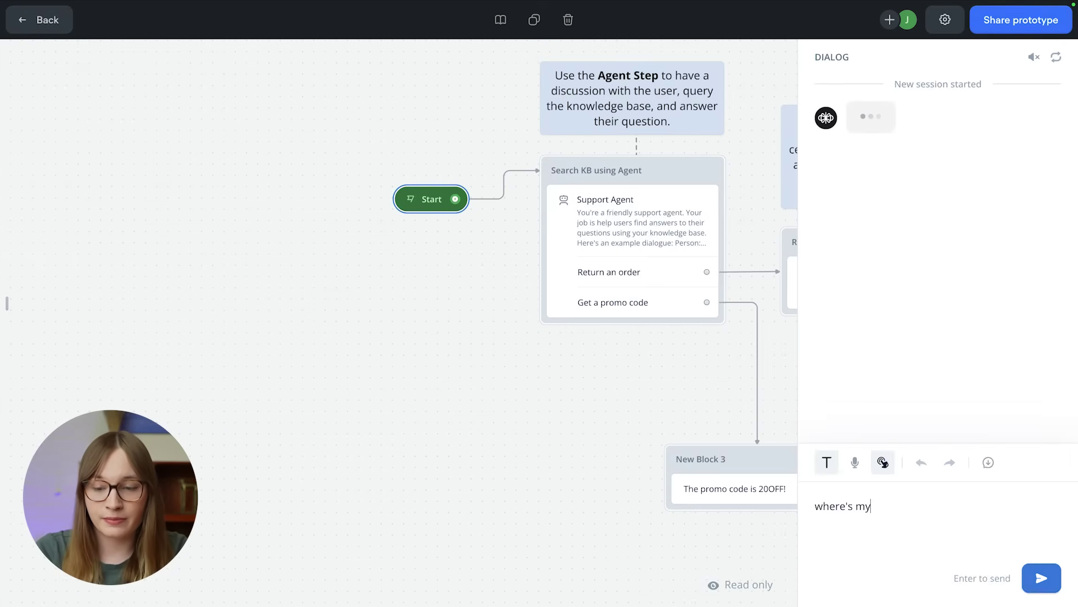
key(Return)
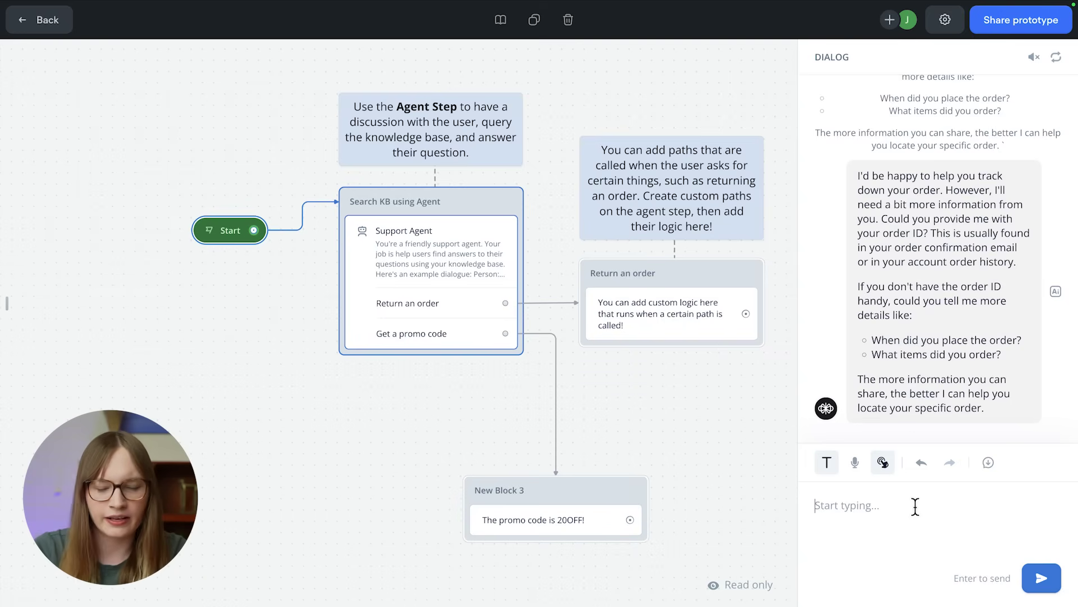
key(Return)
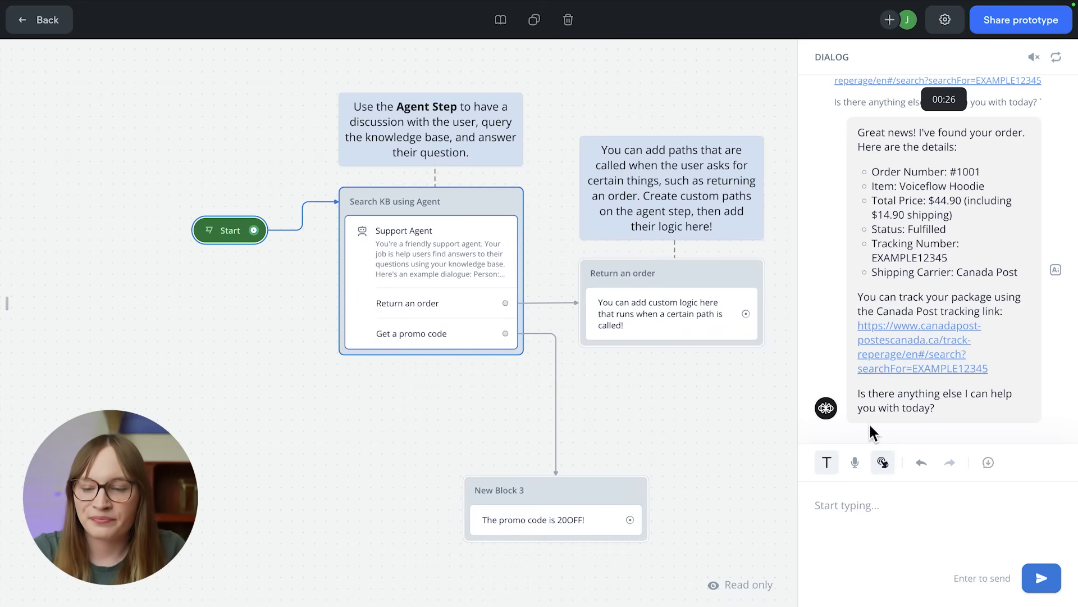
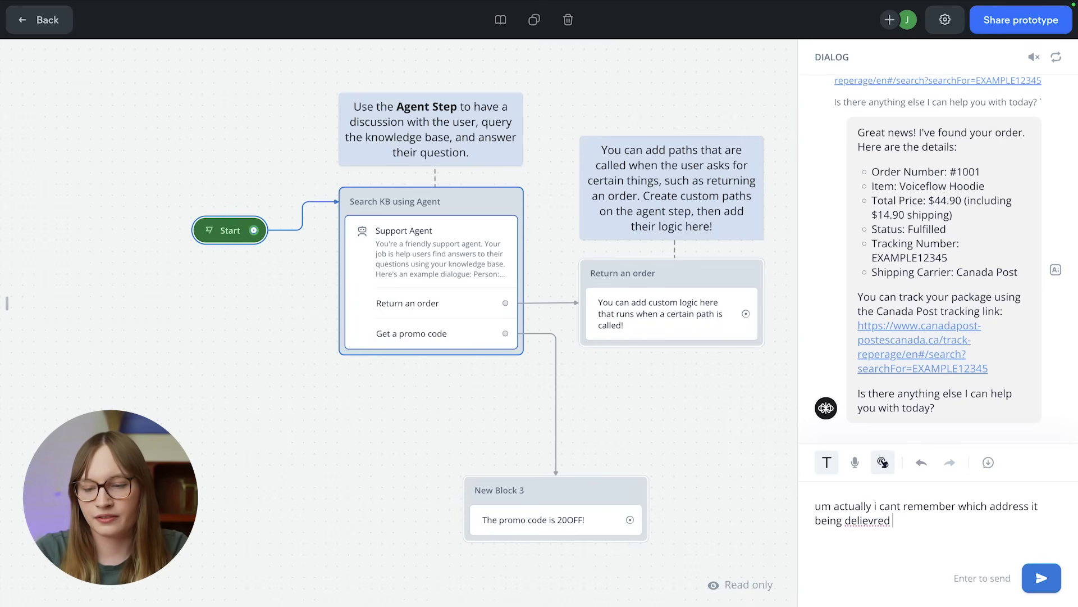
- Ask the test agent which address the order is being delivered to
key(BackSpace)
key(BackSpace)
key(BackSpace)
text(to?)
key(Return)
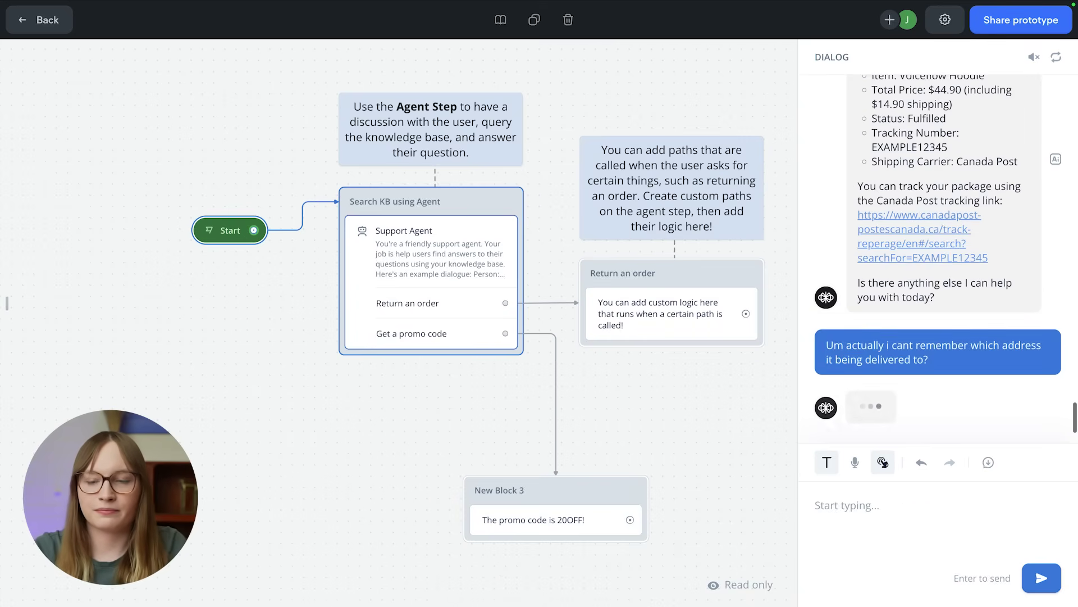